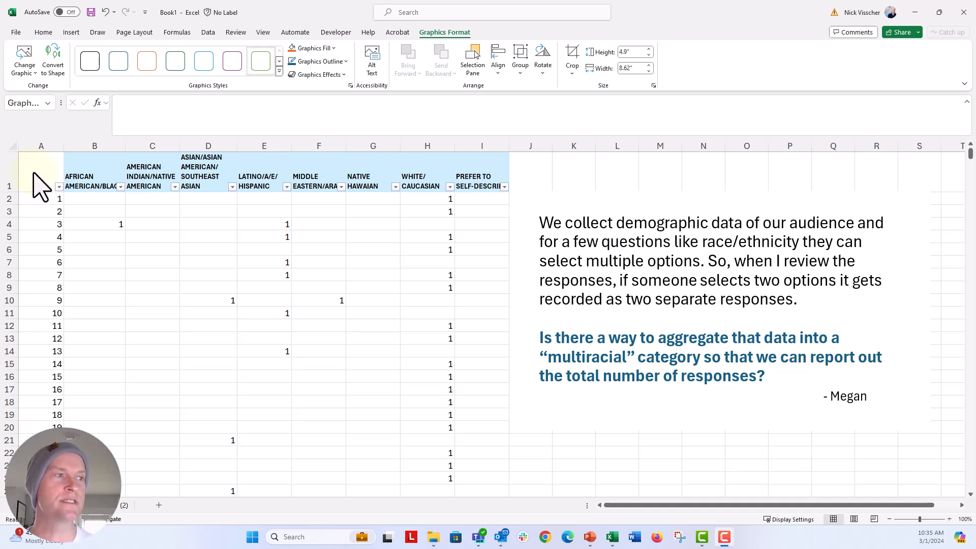
Step: Delete the audience question note, leaving only the race/ethnicity survey table
{"action": "left_click", "coordinate": [518, 214]}
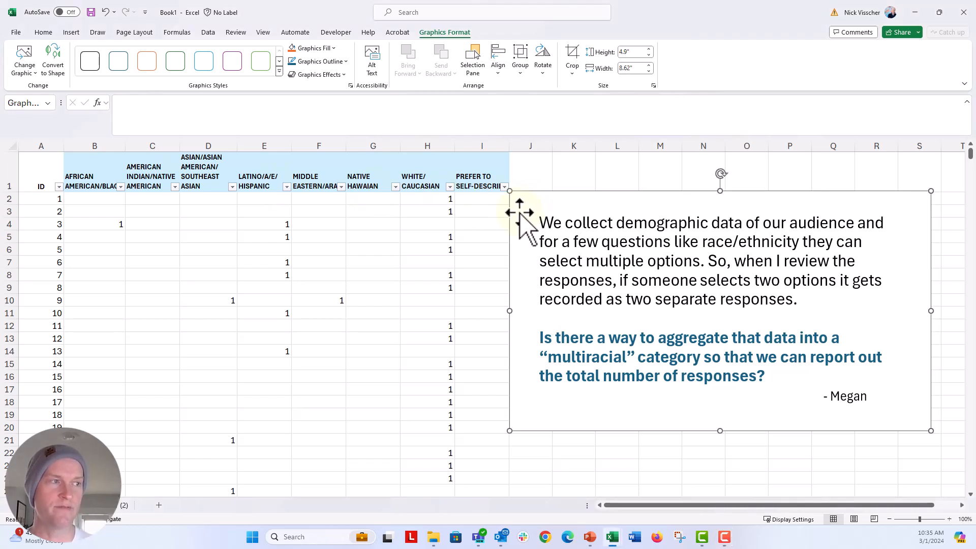
{"action": "key", "text": "Delete"}
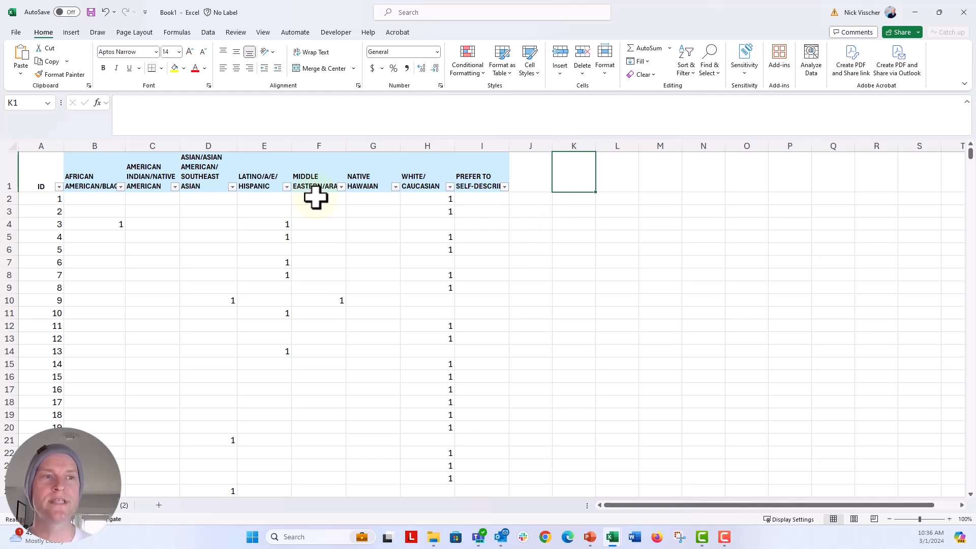
{"action": "left_click", "coordinate": [94, 176]}
{"action": "left_click", "coordinate": [42, 174]}
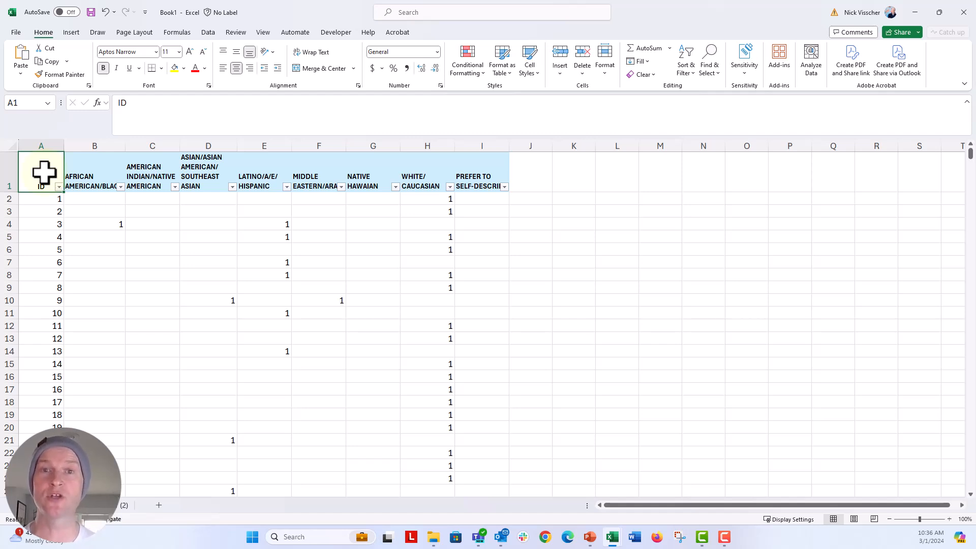
{"action": "left_click", "coordinate": [83, 176]}
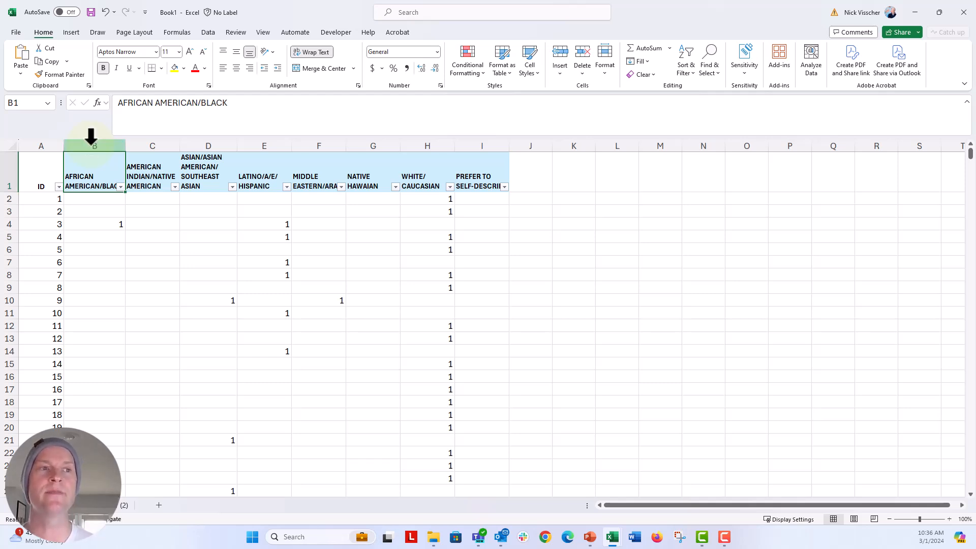
Step: Review each category column and the last response row, respondent ID 100
{"action": "left_click", "coordinate": [94, 145]}
{"action": "left_click", "coordinate": [152, 145]}
{"action": "left_click", "coordinate": [208, 145]}
{"action": "left_click", "coordinate": [263, 145]}
{"action": "left_click", "coordinate": [318, 146]}
{"action": "left_click", "coordinate": [373, 144]}
{"action": "left_click", "coordinate": [427, 145]}
{"action": "left_click", "coordinate": [481, 145]}
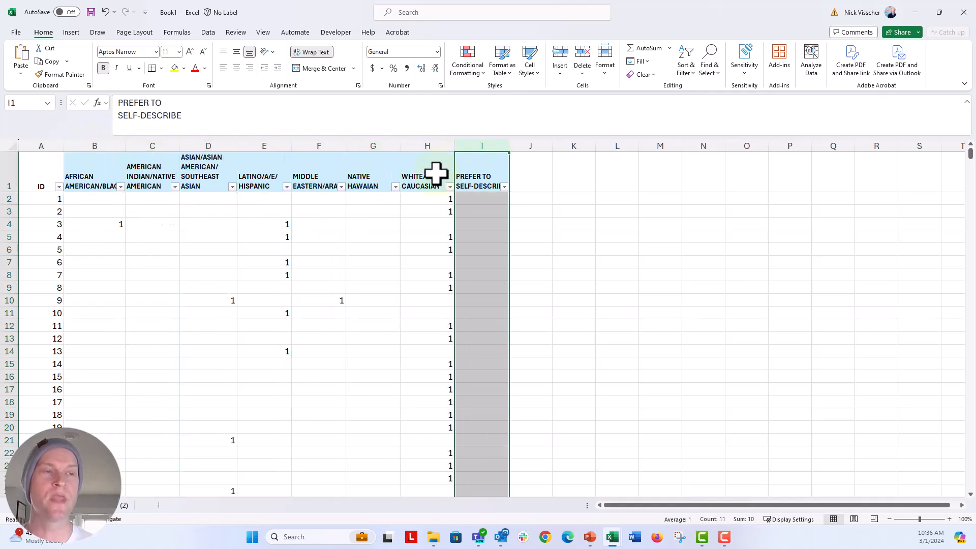
{"action": "scroll", "coordinate": [149, 353], "scroll_direction": "down", "scroll_amount": 2}
{"action": "scroll", "coordinate": [148, 352], "scroll_direction": "down", "scroll_amount": 6}
{"action": "scroll", "coordinate": [149, 353], "scroll_direction": "down", "scroll_amount": 6}
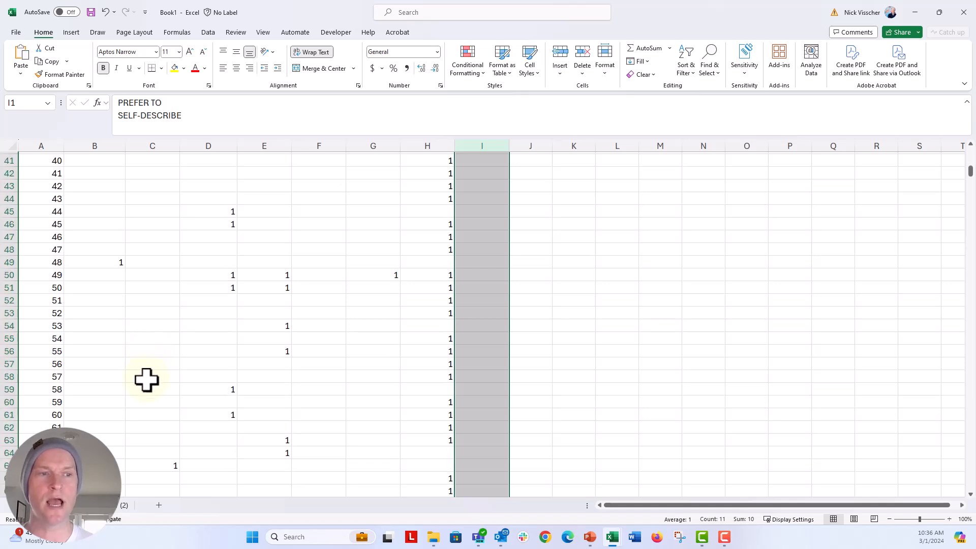
{"action": "scroll", "coordinate": [146, 379], "scroll_direction": "down", "scroll_amount": 3}
{"action": "scroll", "coordinate": [147, 380], "scroll_direction": "down", "scroll_amount": 5}
{"action": "scroll", "coordinate": [147, 380], "scroll_direction": "down", "scroll_amount": 6}
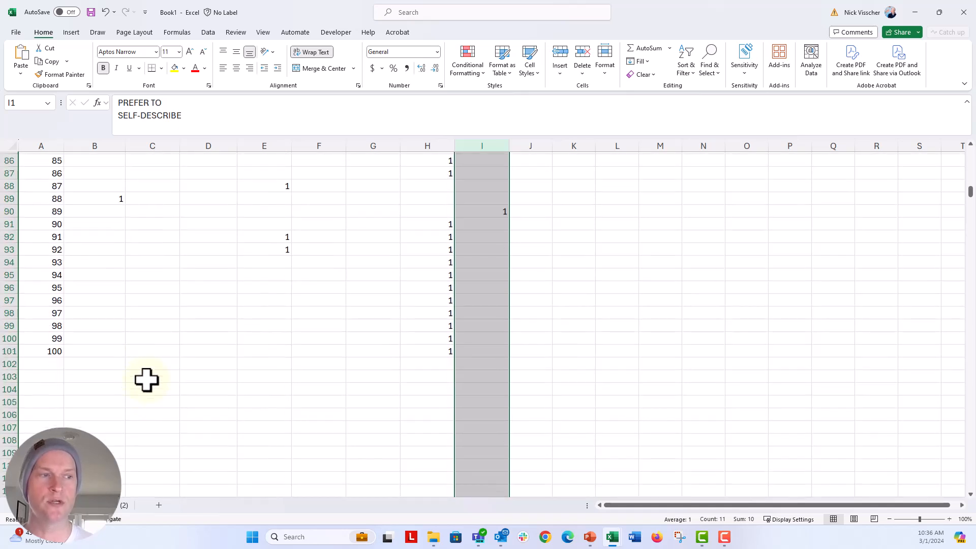
{"action": "left_click", "coordinate": [427, 351]}
{"action": "left_click", "coordinate": [57, 350]}
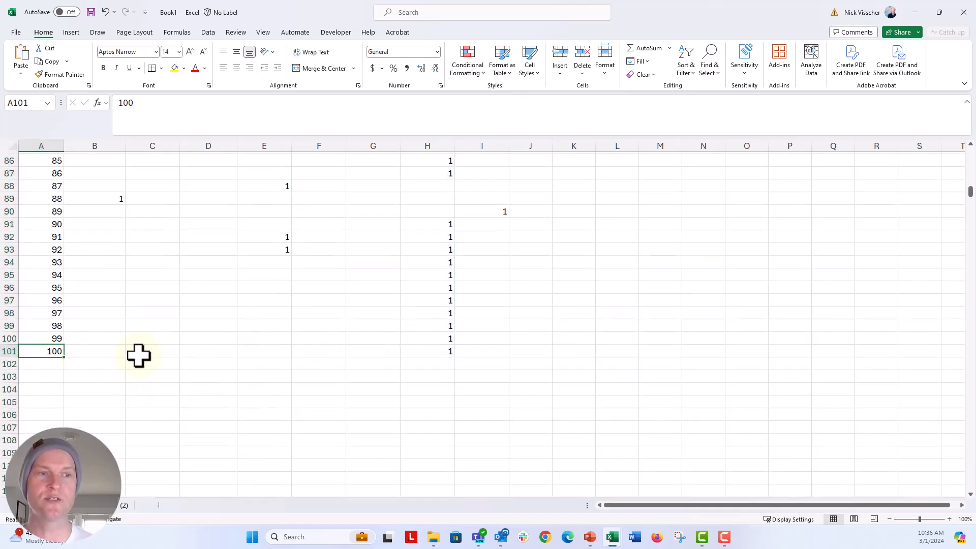
{"action": "scroll", "coordinate": [149, 355], "scroll_direction": "up", "scroll_amount": 4}
{"action": "scroll", "coordinate": [148, 355], "scroll_direction": "up", "scroll_amount": 9}
{"action": "scroll", "coordinate": [168, 356], "scroll_direction": "up", "scroll_amount": 9}
{"action": "scroll", "coordinate": [168, 356], "scroll_direction": "up", "scroll_amount": 7}
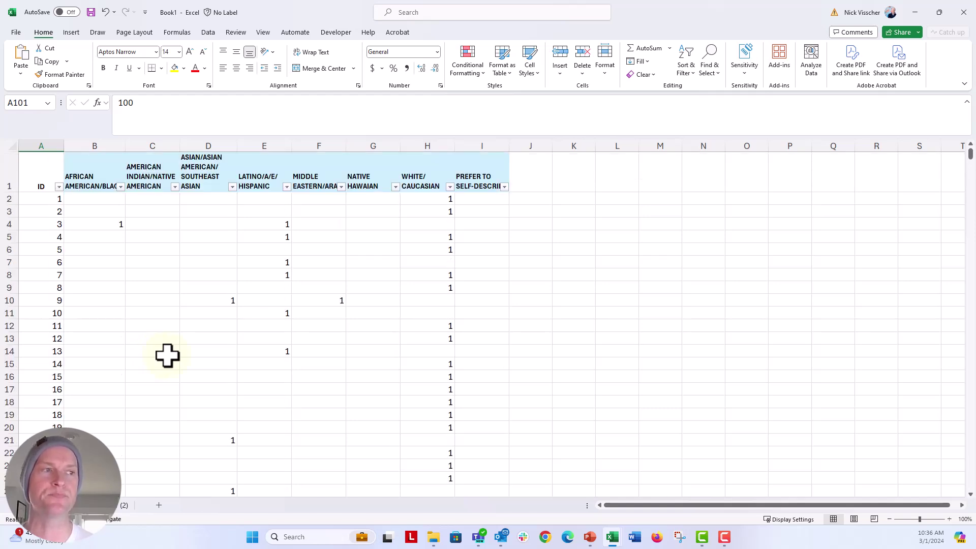
Step: Freeze the top row so the category headings stay visible while scrolling
{"action": "left_click", "coordinate": [94, 198]}
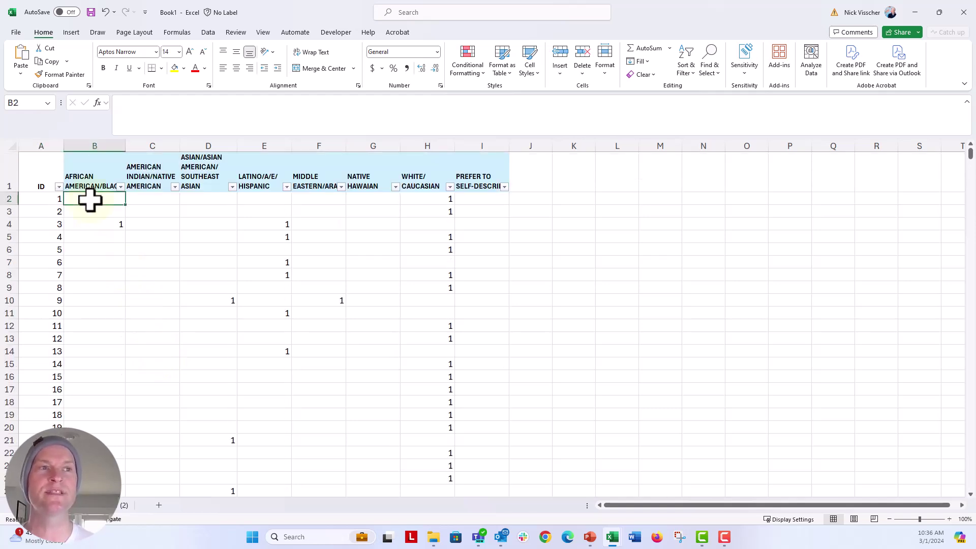
{"action": "left_click", "coordinate": [71, 32]}
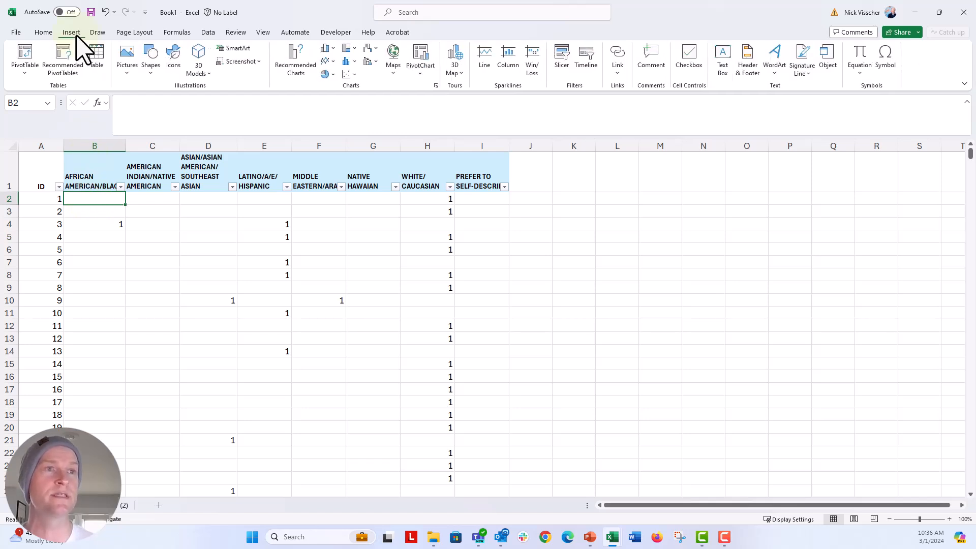
{"action": "left_click", "coordinate": [43, 32]}
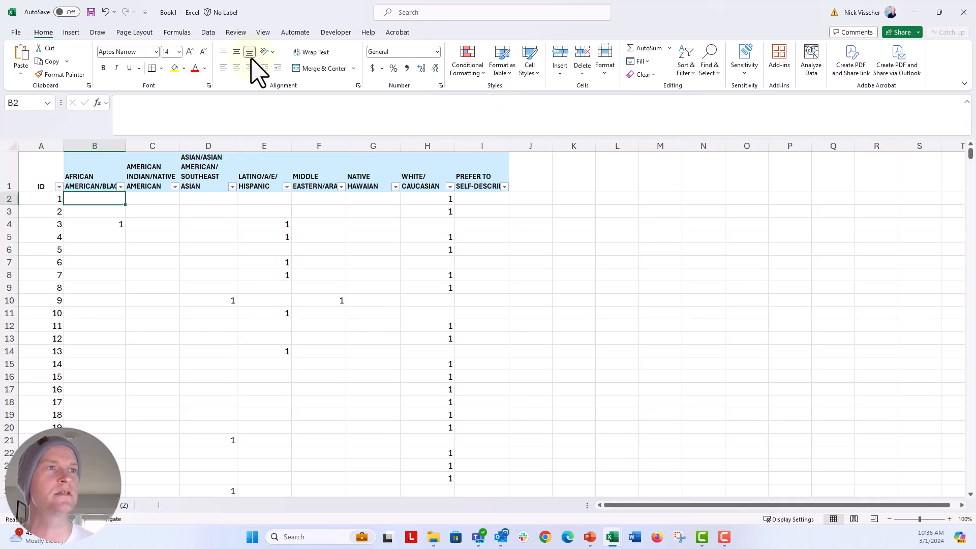
{"action": "left_click", "coordinate": [263, 32]}
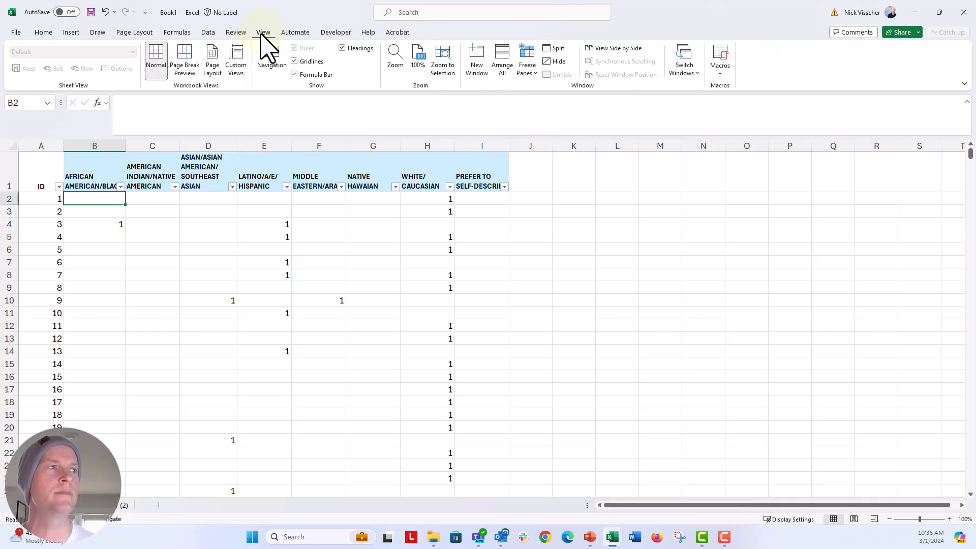
{"action": "left_click", "coordinate": [527, 69]}
{"action": "left_click", "coordinate": [570, 122]}
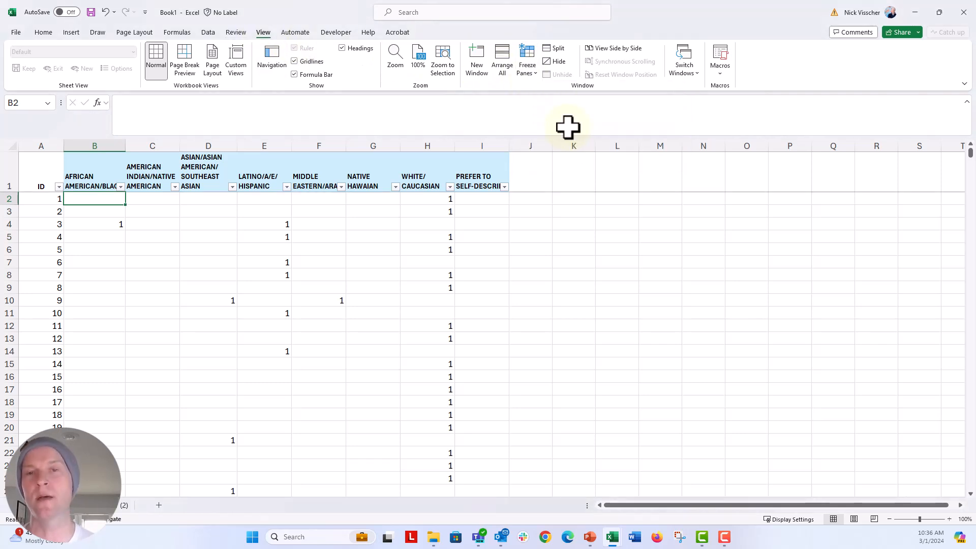
{"action": "scroll", "coordinate": [197, 343], "scroll_direction": "down", "scroll_amount": 8}
{"action": "scroll", "coordinate": [197, 344], "scroll_direction": "down", "scroll_amount": 6}
{"action": "scroll", "coordinate": [198, 343], "scroll_direction": "up", "scroll_amount": 5}
{"action": "scroll", "coordinate": [197, 343], "scroll_direction": "up", "scroll_amount": 8}
{"action": "scroll", "coordinate": [196, 343], "scroll_direction": "up", "scroll_amount": 3}
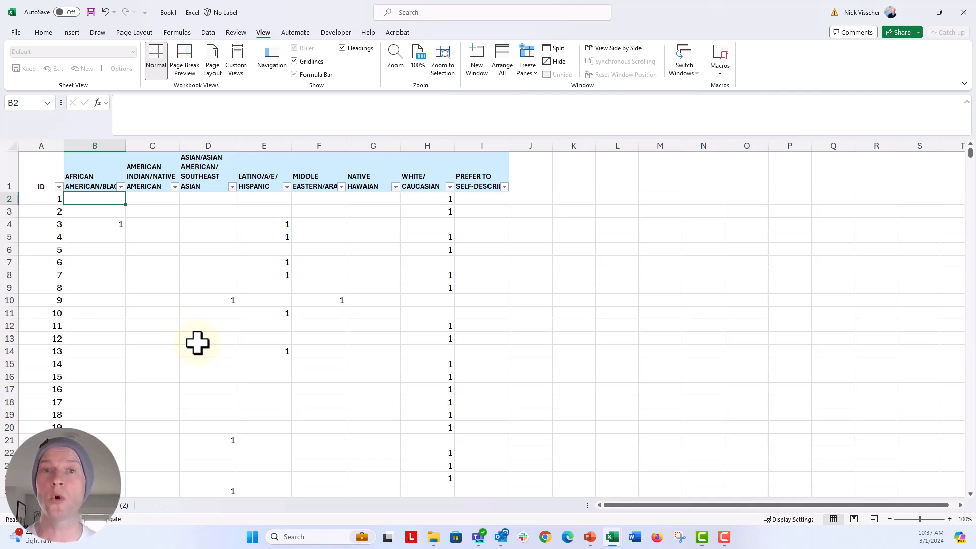
{"action": "scroll", "coordinate": [197, 343], "scroll_direction": "down", "scroll_amount": 3}
{"action": "scroll", "coordinate": [197, 343], "scroll_direction": "down", "scroll_amount": 9}
{"action": "scroll", "coordinate": [153, 343], "scroll_direction": "down", "scroll_amount": 7}
{"action": "scroll", "coordinate": [130, 342], "scroll_direction": "down", "scroll_amount": 8}
{"action": "scroll", "coordinate": [131, 342], "scroll_direction": "down", "scroll_amount": 4}
{"action": "scroll", "coordinate": [130, 342], "scroll_direction": "up", "scroll_amount": 3}
{"action": "left_click", "coordinate": [94, 326]}
{"action": "scroll", "coordinate": [104, 299], "scroll_direction": "up", "scroll_amount": 2}
{"action": "scroll", "coordinate": [104, 299], "scroll_direction": "up", "scroll_amount": 2}
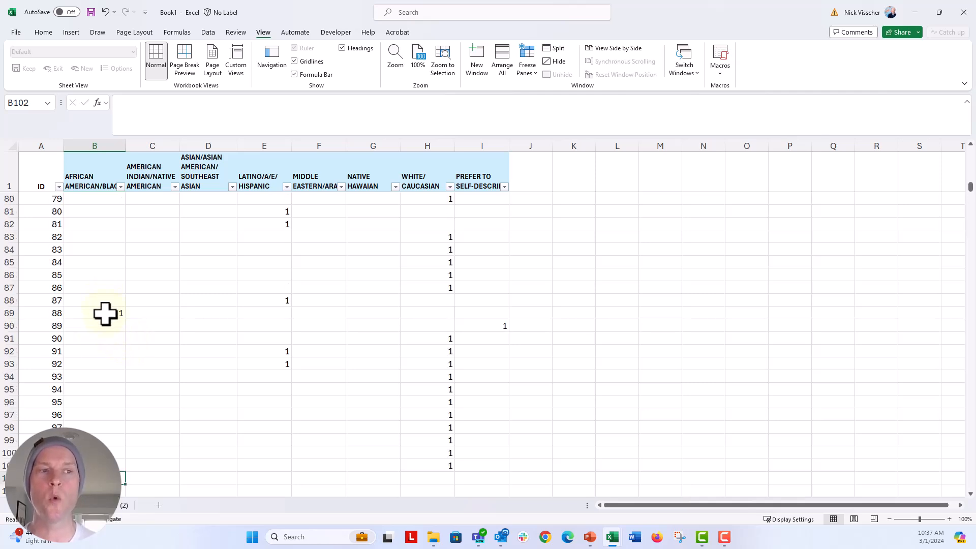
{"action": "left_click", "coordinate": [107, 314]}
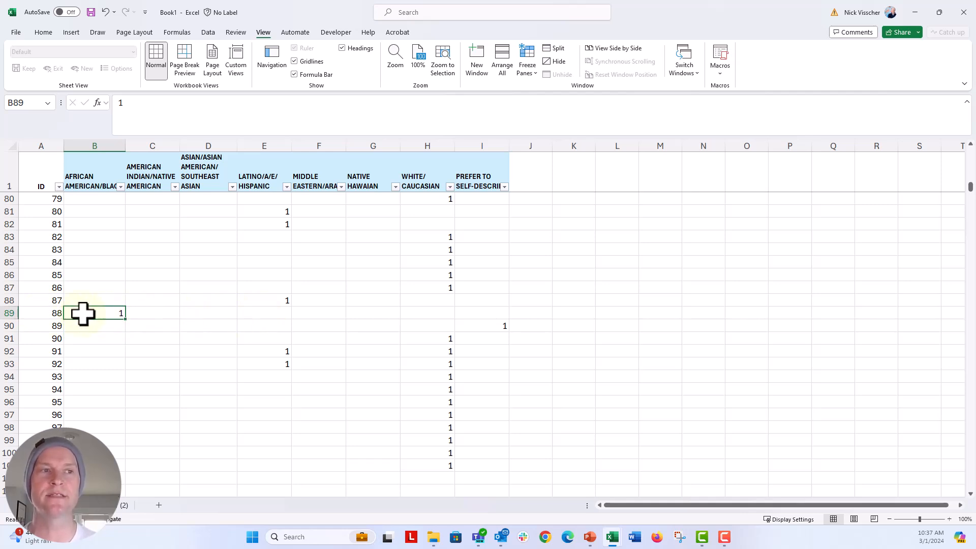
{"action": "left_click", "coordinate": [494, 321]}
{"action": "type", "text": "1"}
{"action": "left_click", "coordinate": [47, 352]}
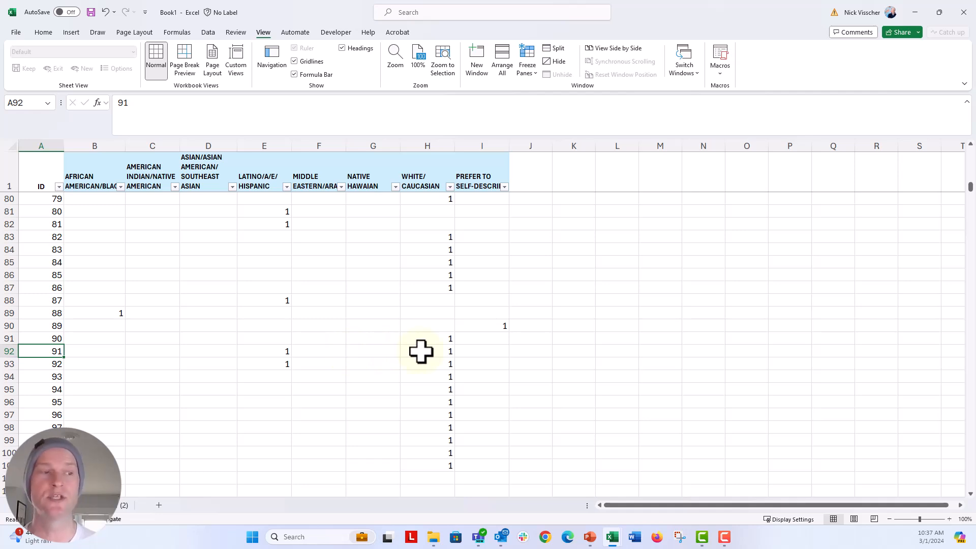
{"action": "scroll", "coordinate": [162, 341], "scroll_direction": "down", "scroll_amount": 2}
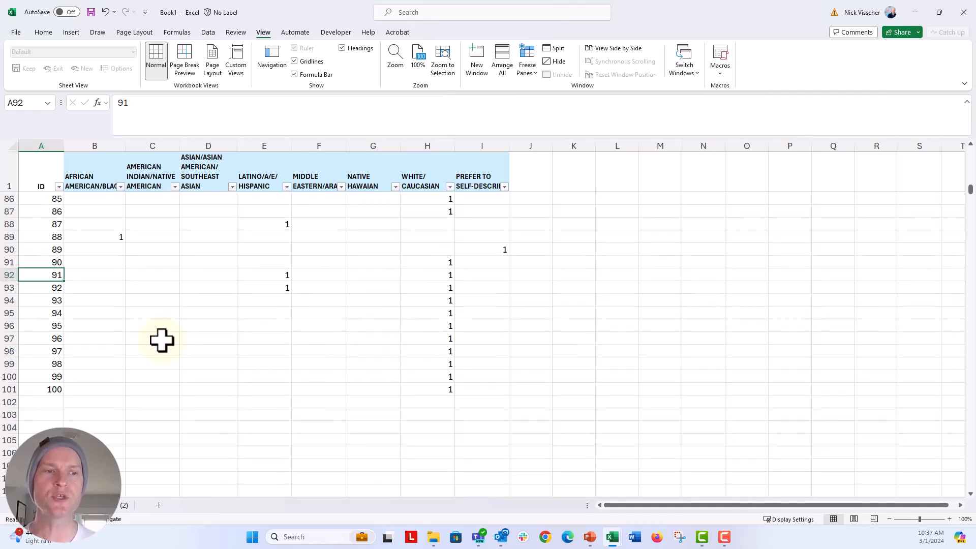
{"action": "left_click", "coordinate": [80, 404]}
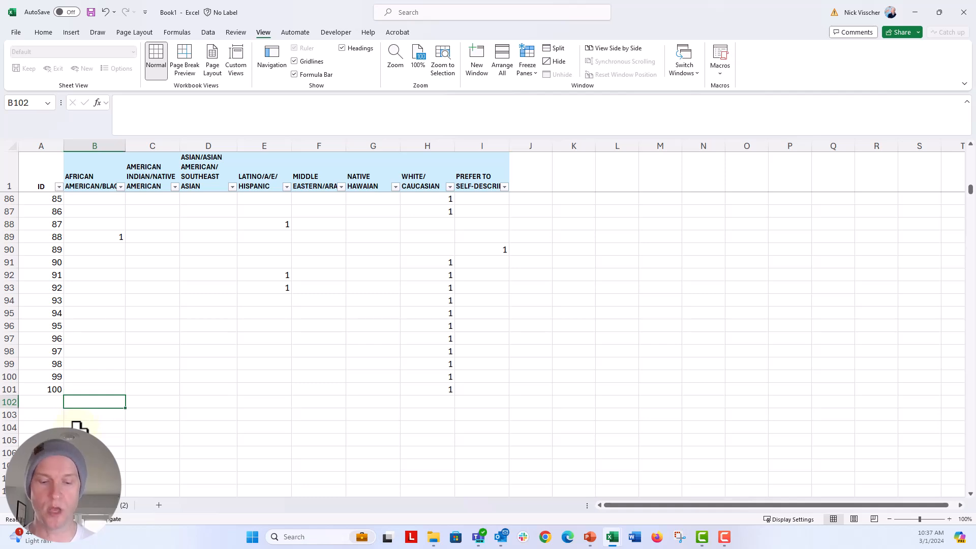
{"action": "type", "text": "=SUM("}
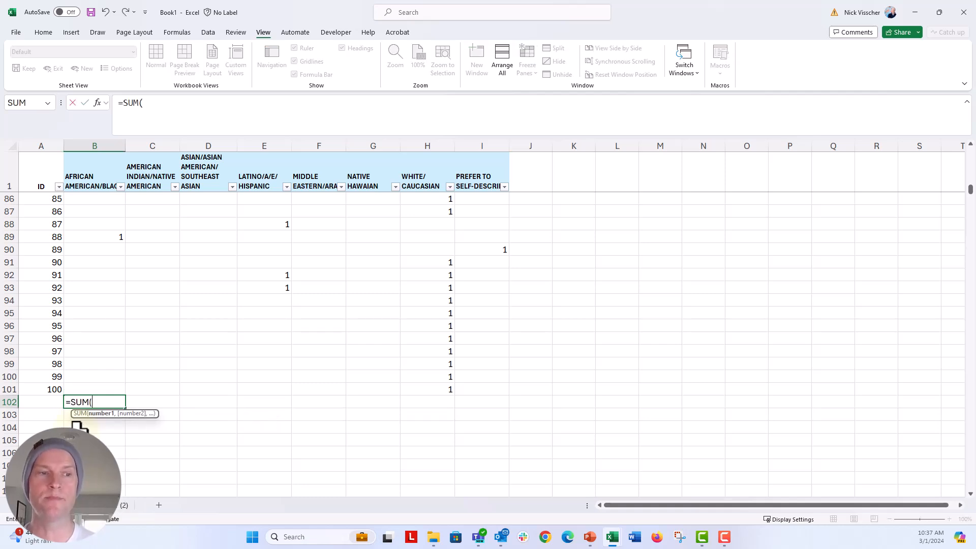
{"action": "type", "text": "B2:B101)"}
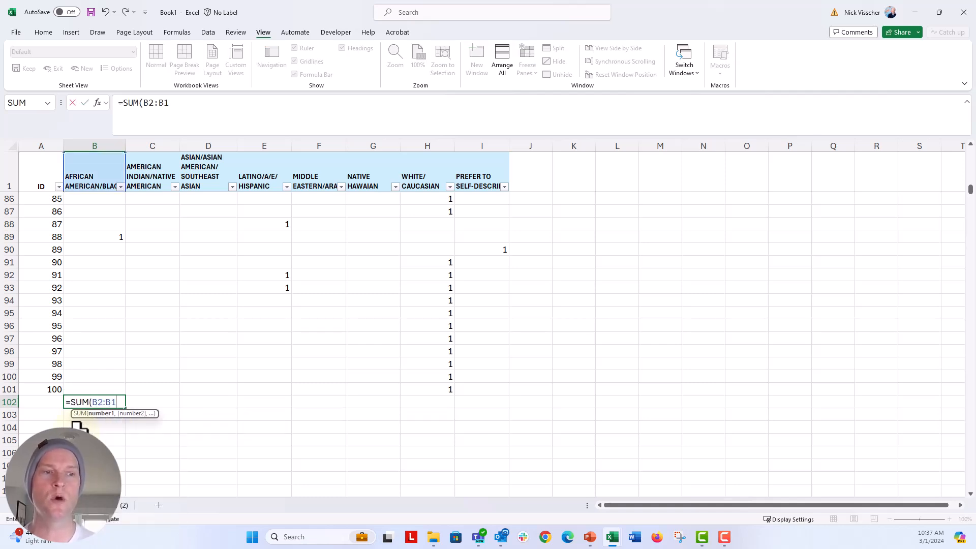
Step: Confirm the SUM total in B102 and fill it across to I102 for every category
{"action": "key", "text": "Return"}
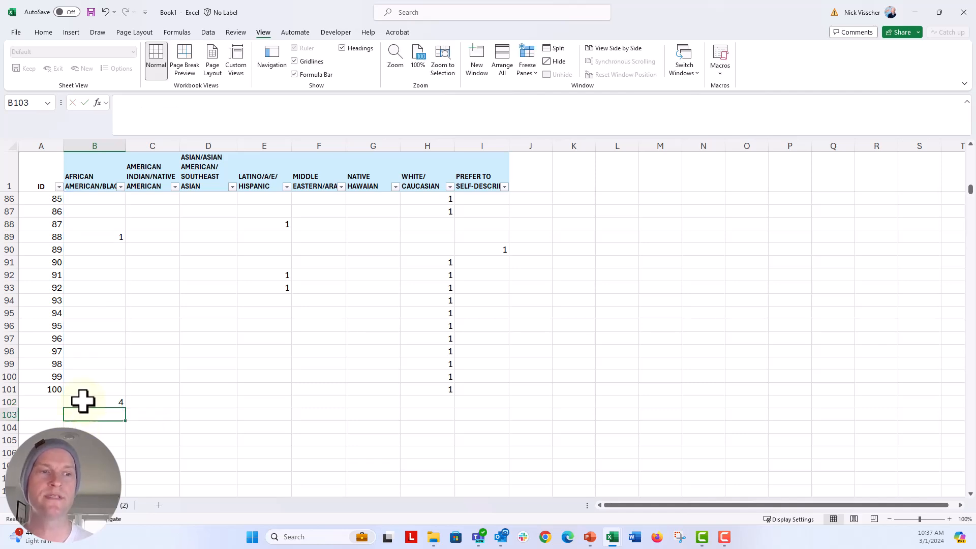
{"action": "left_click", "coordinate": [82, 402]}
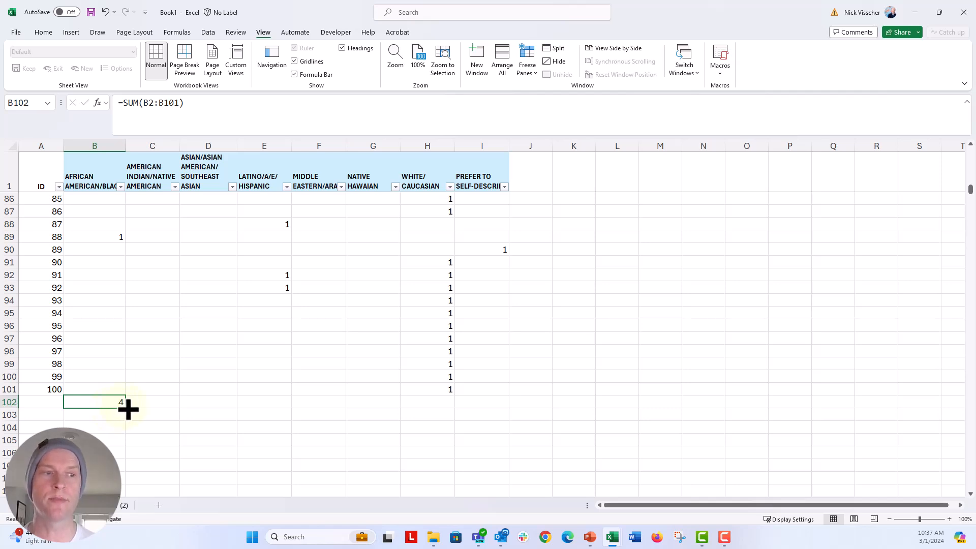
{"action": "left_click_drag", "start_coordinate": [124, 407], "coordinate": [492, 399]}
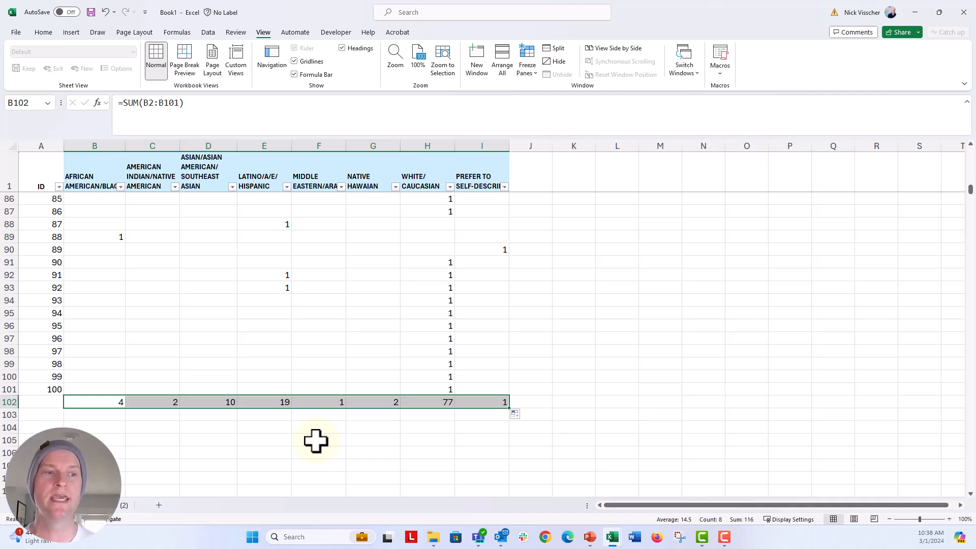
{"action": "left_click", "coordinate": [81, 416]}
{"action": "type", "text": "="}
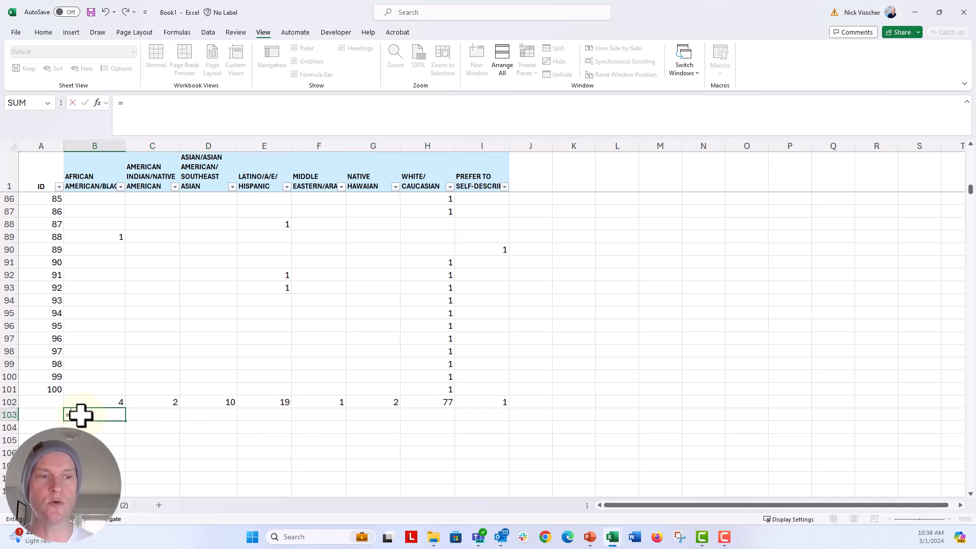
{"action": "type", "text": "B102/100"}
Step: Fill the percentage formula from B103 across to I103, then select rows 102-103 for clearing
{"action": "key", "text": "Return"}
{"action": "left_click", "coordinate": [81, 414]}
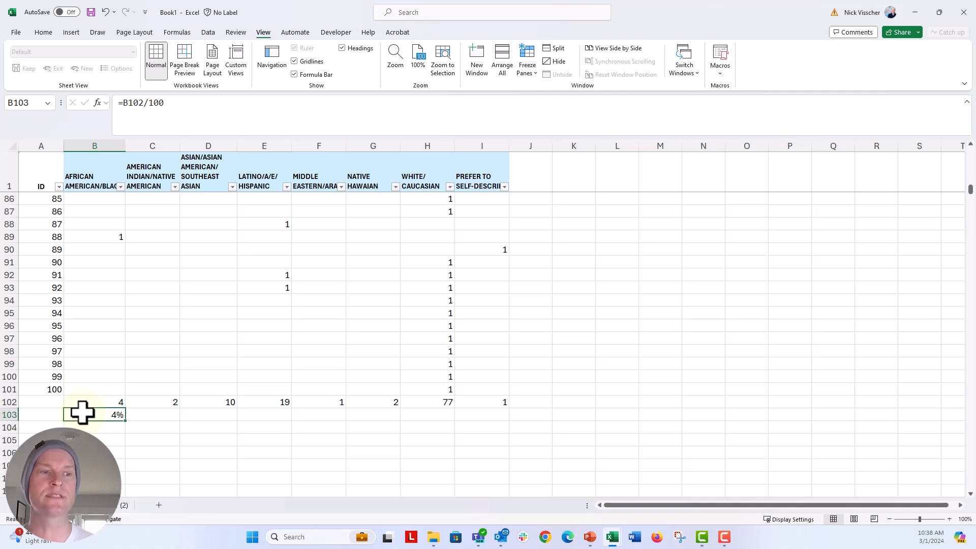
{"action": "left_click", "coordinate": [44, 32]}
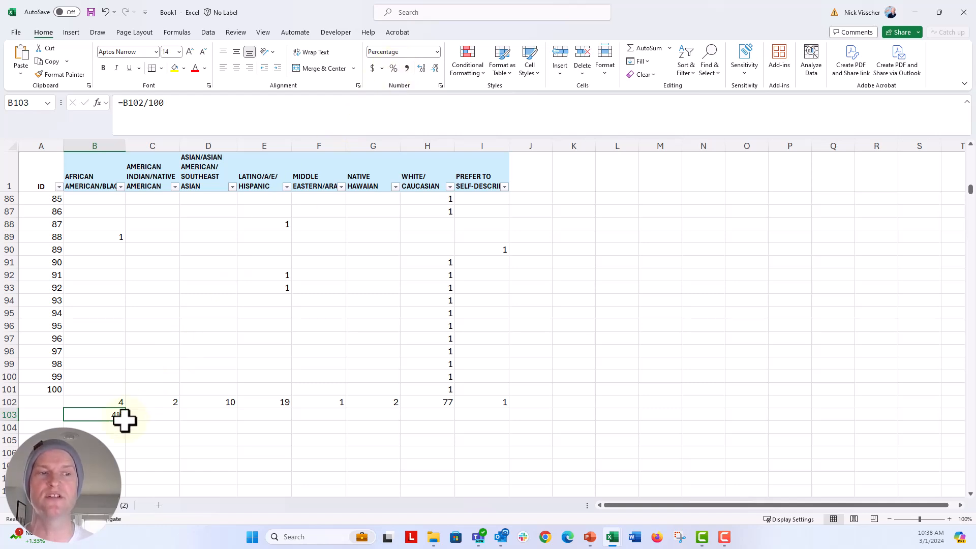
{"action": "left_click_drag", "start_coordinate": [125, 419], "coordinate": [501, 420]}
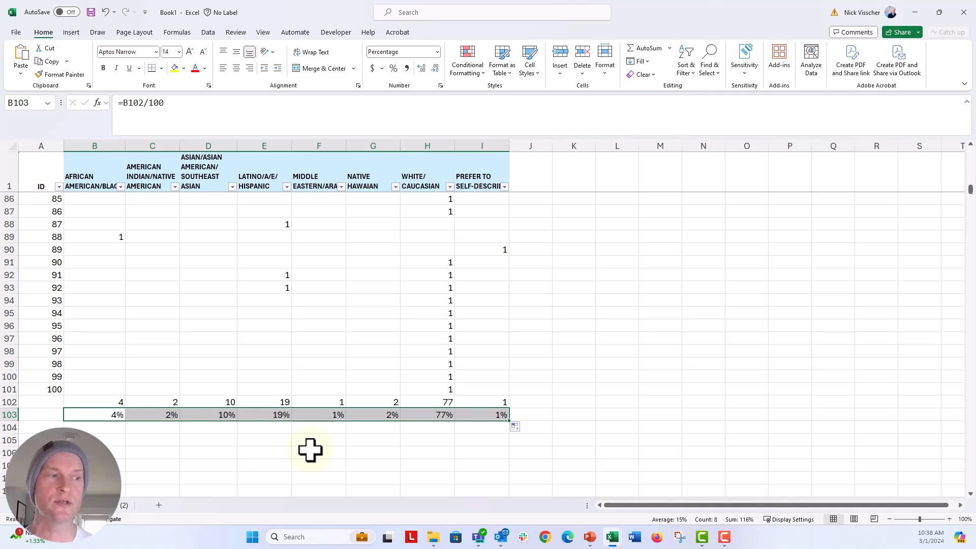
{"action": "left_click_drag", "start_coordinate": [105, 401], "coordinate": [488, 413]}
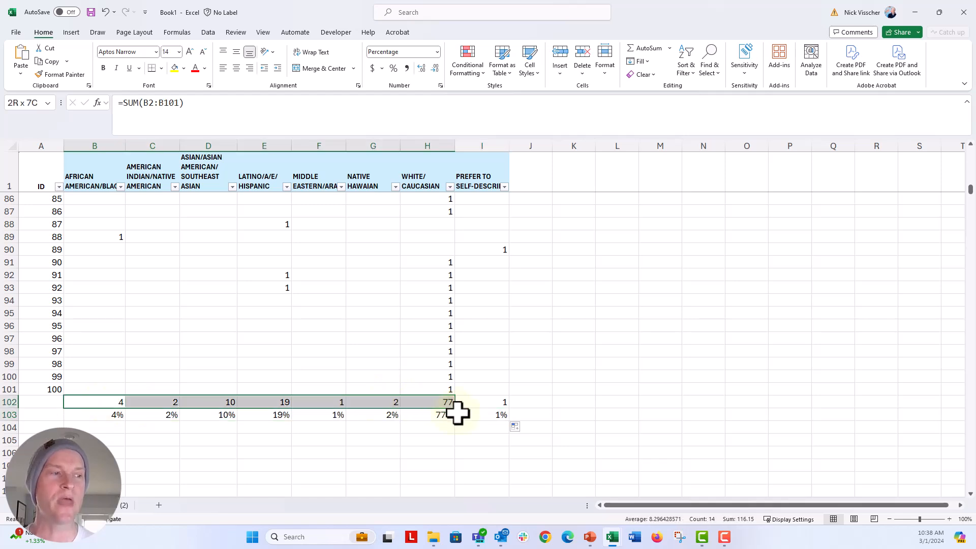
{"action": "key", "text": "Delete"}
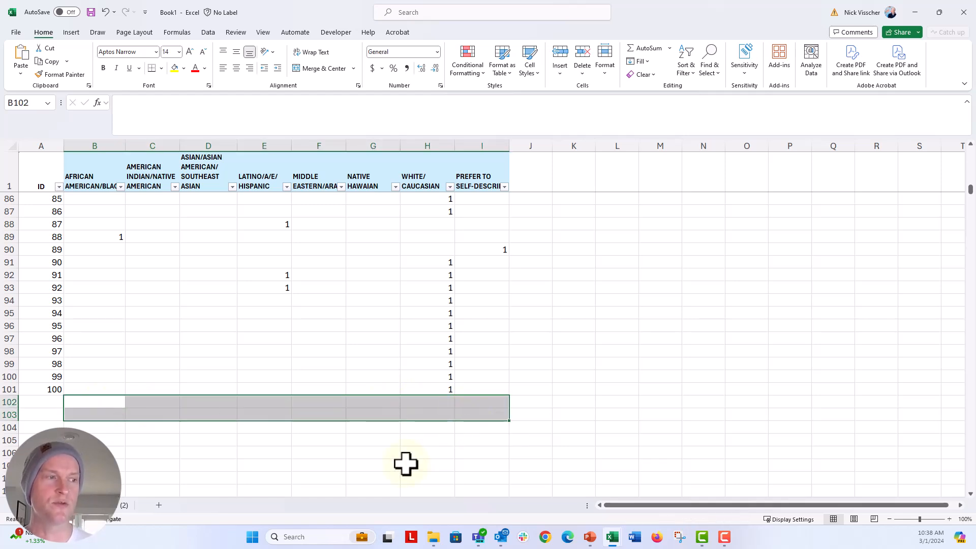
{"action": "scroll", "coordinate": [406, 464], "scroll_direction": "up", "scroll_amount": 3}
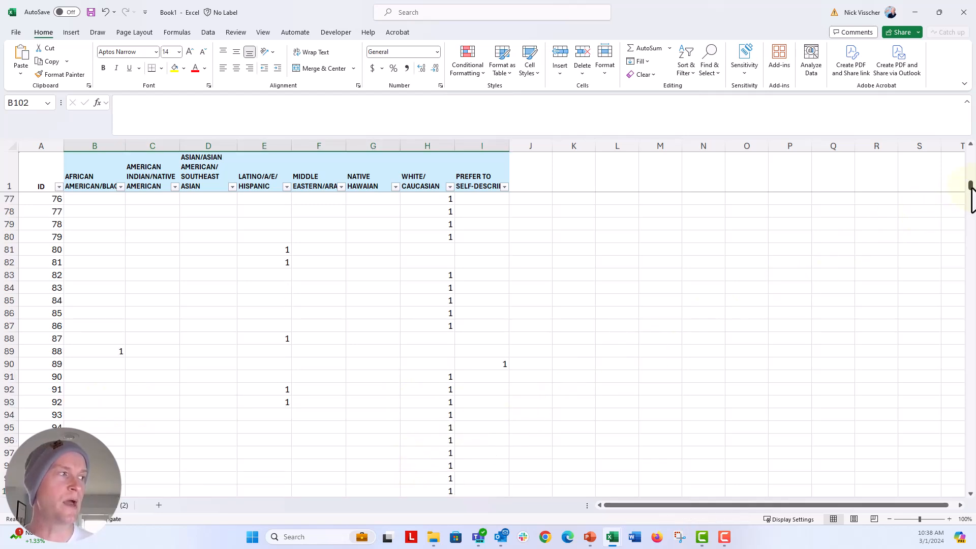
{"action": "left_click_drag", "start_coordinate": [970, 188], "coordinate": [970, 147]}
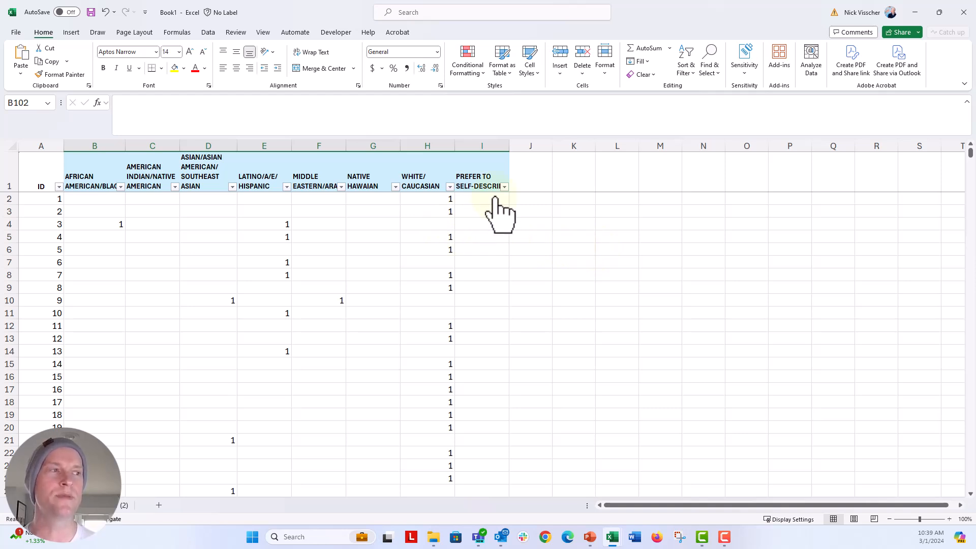
Step: Widen column J and enter a MULTIRACIAL heading in J1
{"action": "left_click", "coordinate": [533, 171]}
{"action": "left_click_drag", "start_coordinate": [552, 146], "coordinate": [562, 146]}
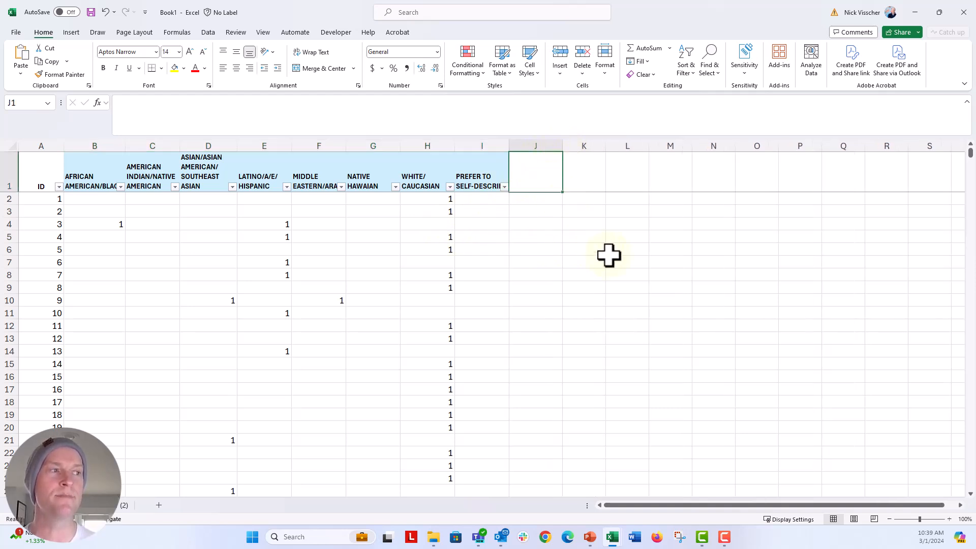
{"action": "type", "text": "="}
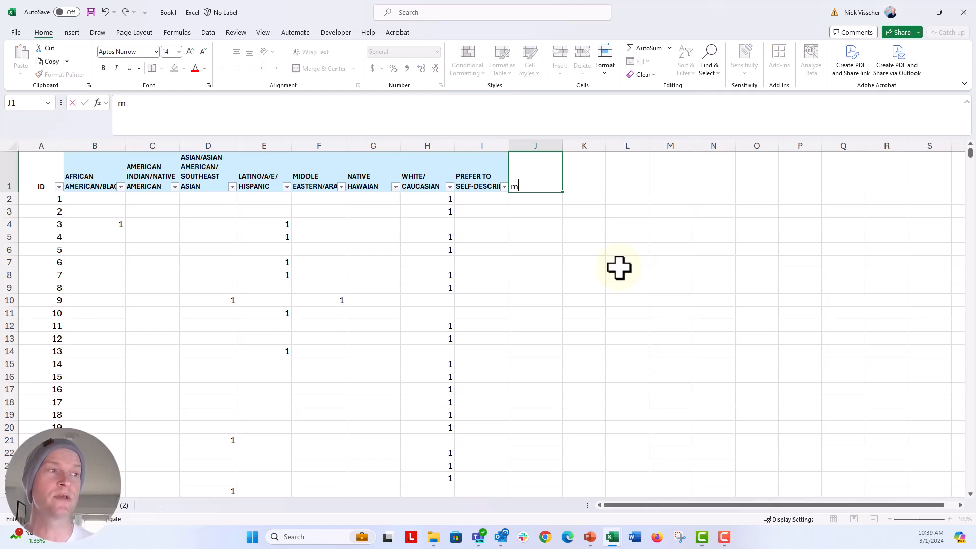
{"action": "type", "text": "MU"}
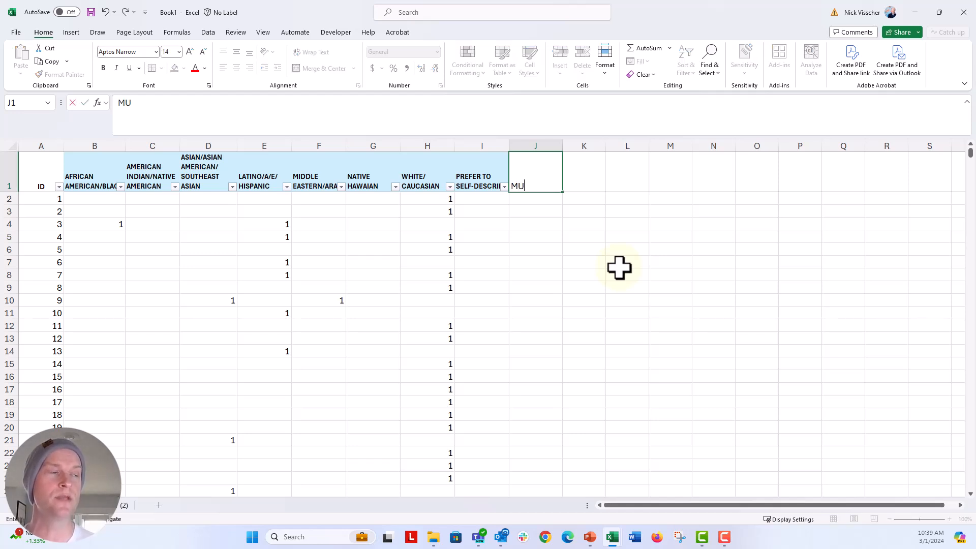
{"action": "type", "text": "LTIRACIAL"}
{"action": "key", "text": "ctrl+Return"}
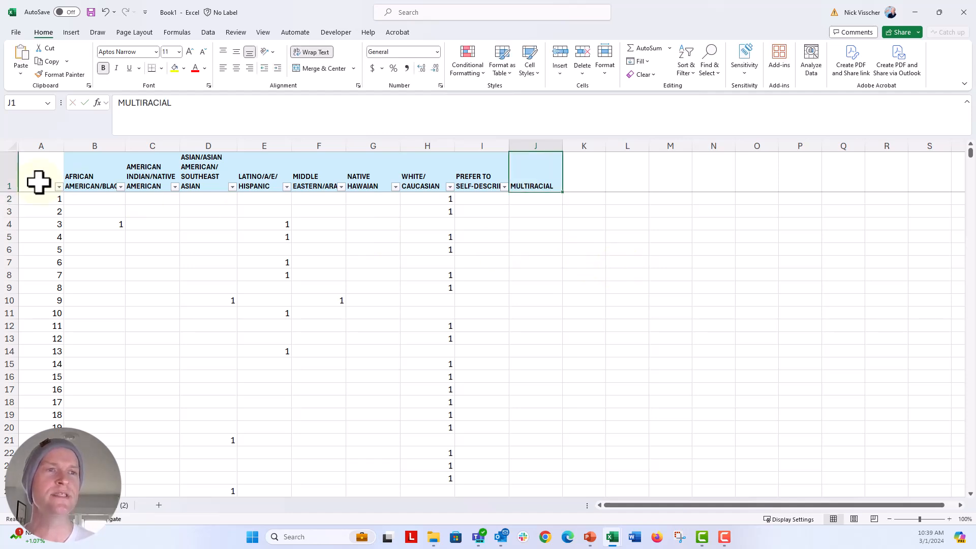
{"action": "left_click_drag", "start_coordinate": [41, 186], "coordinate": [481, 184]}
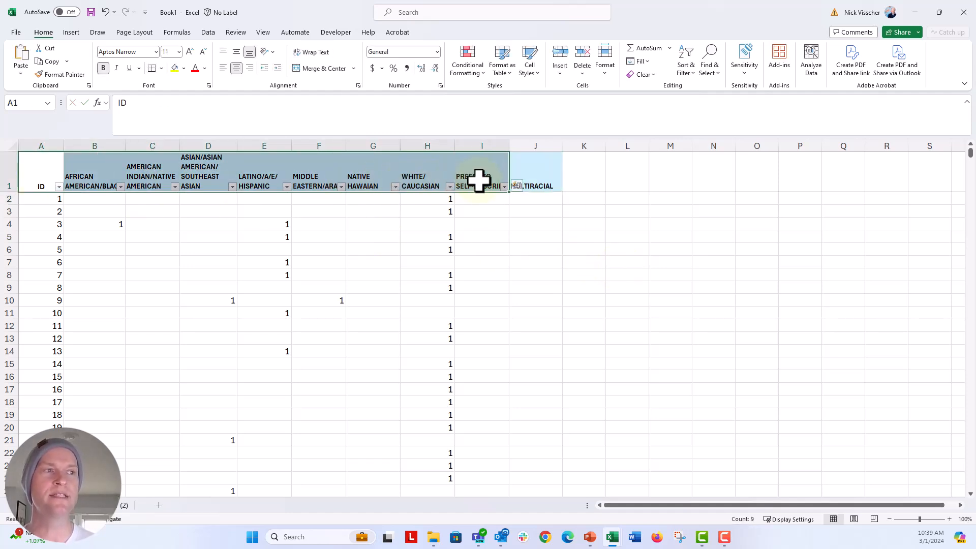
Step: Turn filters off, then reapply them across A1:J1 so MULTIRACIAL is filterable too
{"action": "left_click", "coordinate": [208, 32]}
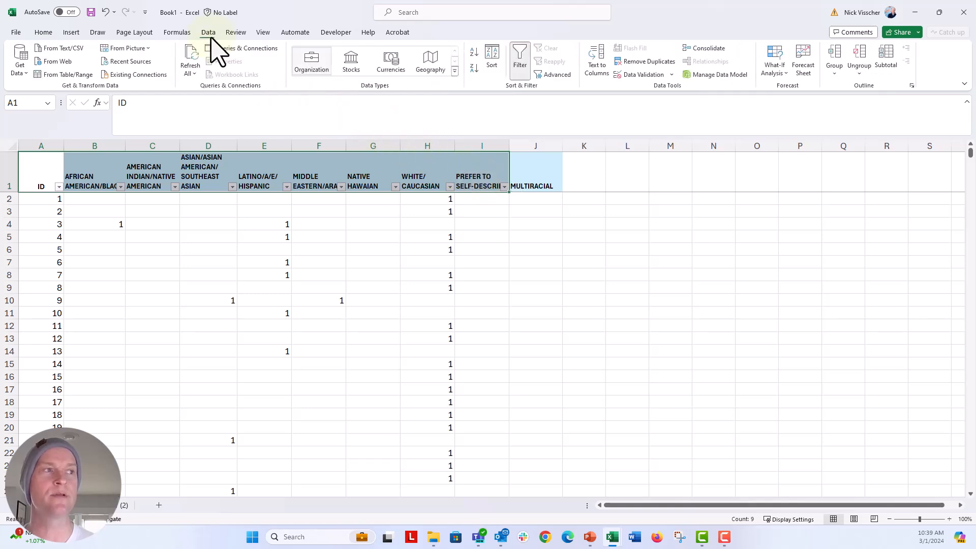
{"action": "left_click", "coordinate": [521, 58]}
{"action": "left_click", "coordinate": [535, 261]}
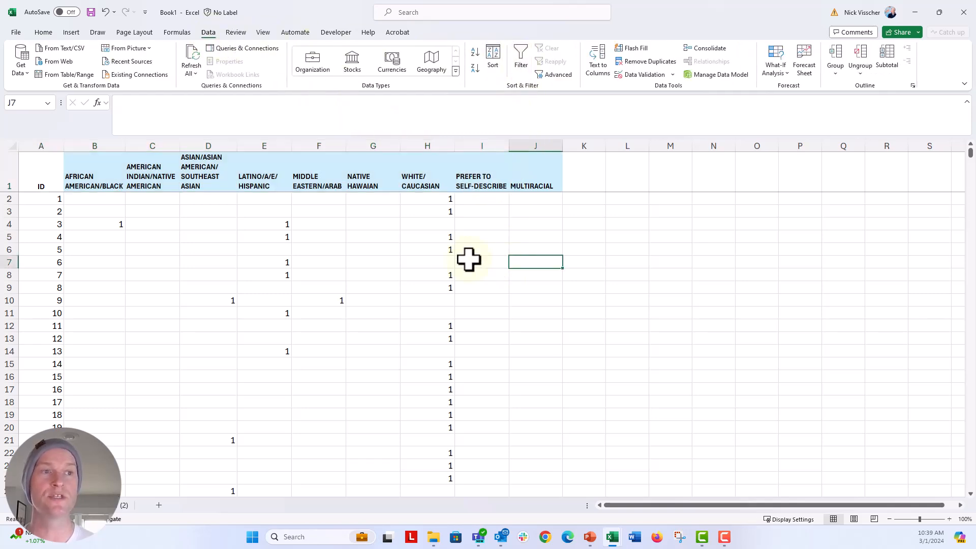
{"action": "left_click_drag", "start_coordinate": [40, 185], "coordinate": [519, 180]}
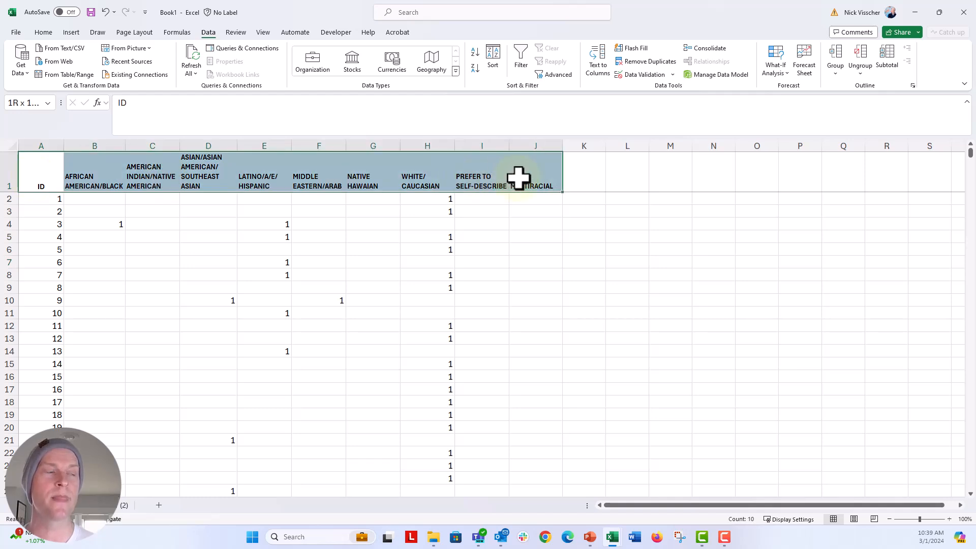
{"action": "left_click_drag", "start_coordinate": [519, 180], "coordinate": [519, 180]}
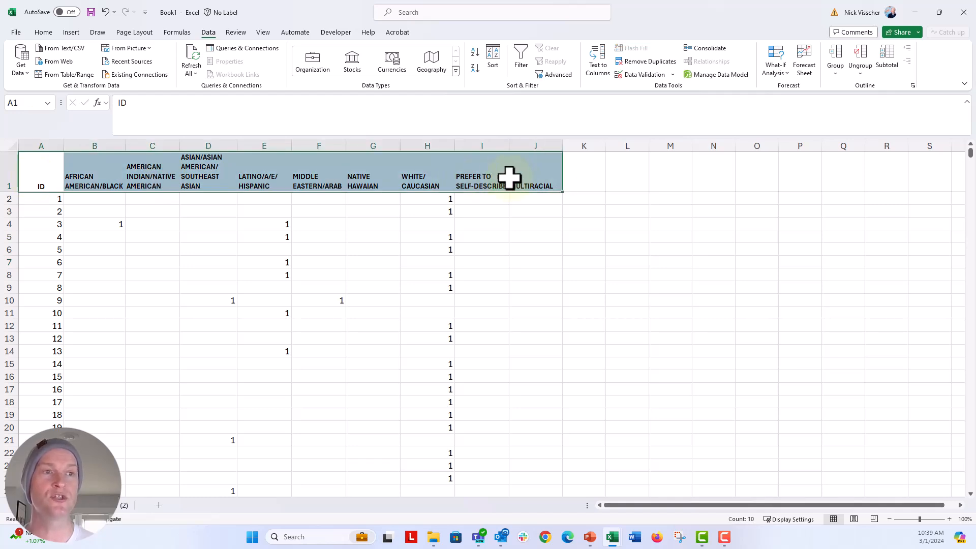
{"action": "left_click_drag", "start_coordinate": [44, 183], "coordinate": [533, 184]}
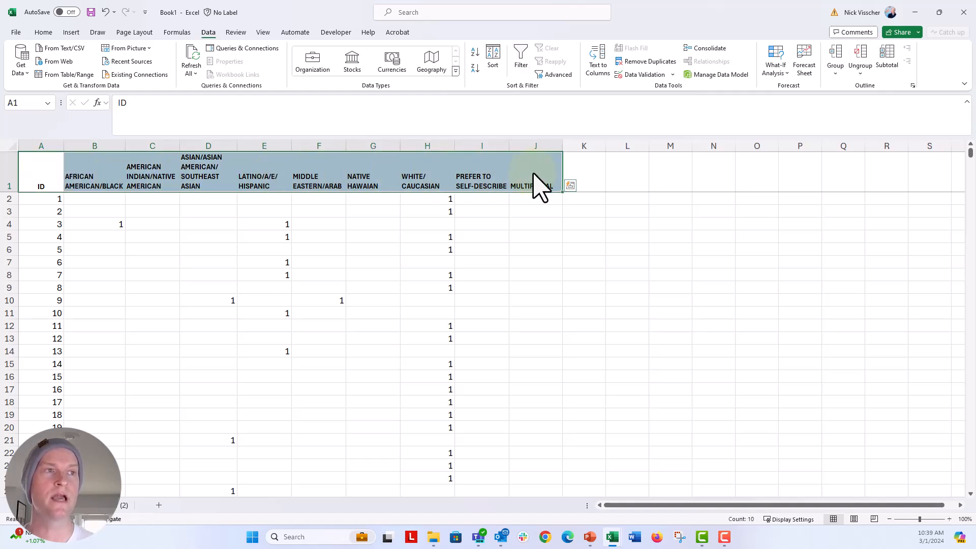
{"action": "left_click", "coordinate": [522, 67]}
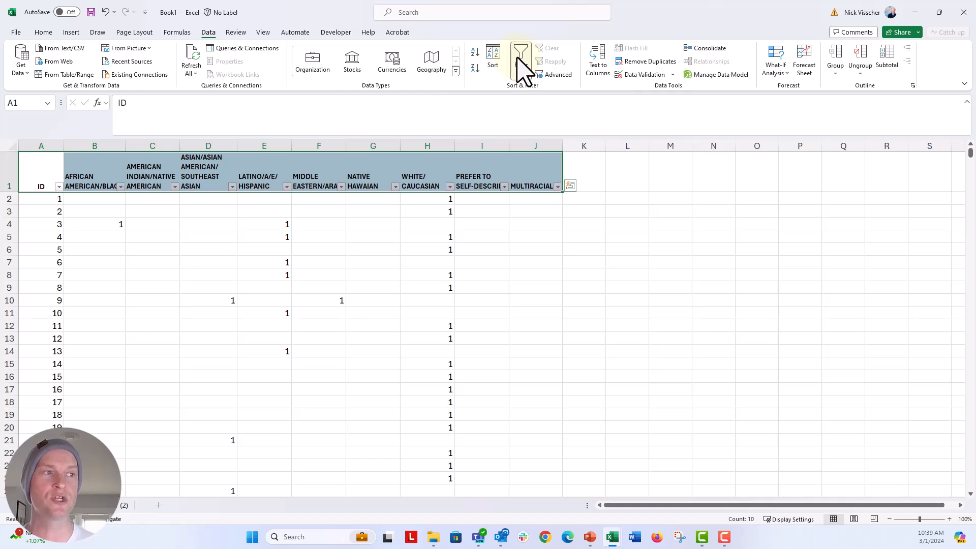
Step: Enter =SUM(B2:I2) in J2 as the first respondent's MULTIRACIAL total and check it
{"action": "left_click", "coordinate": [526, 199]}
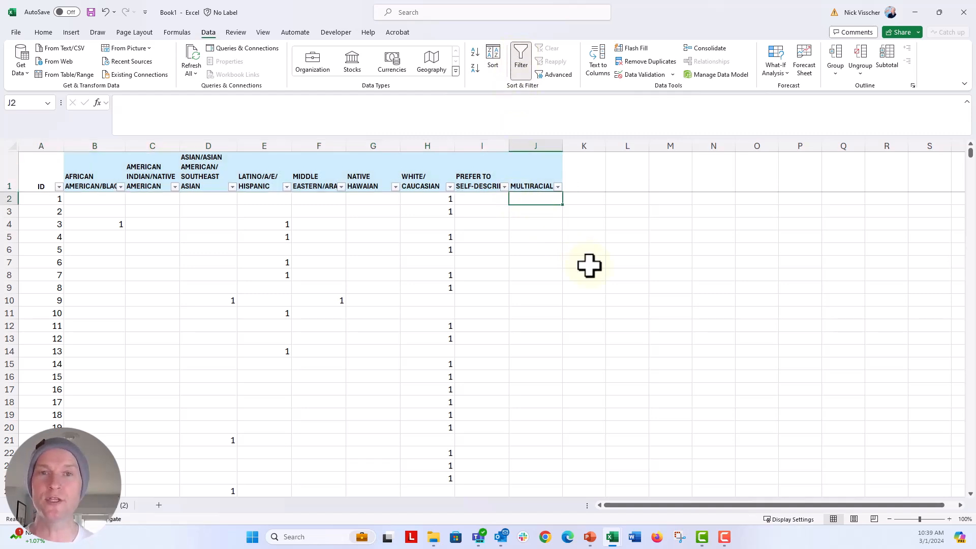
{"action": "type", "text": "="}
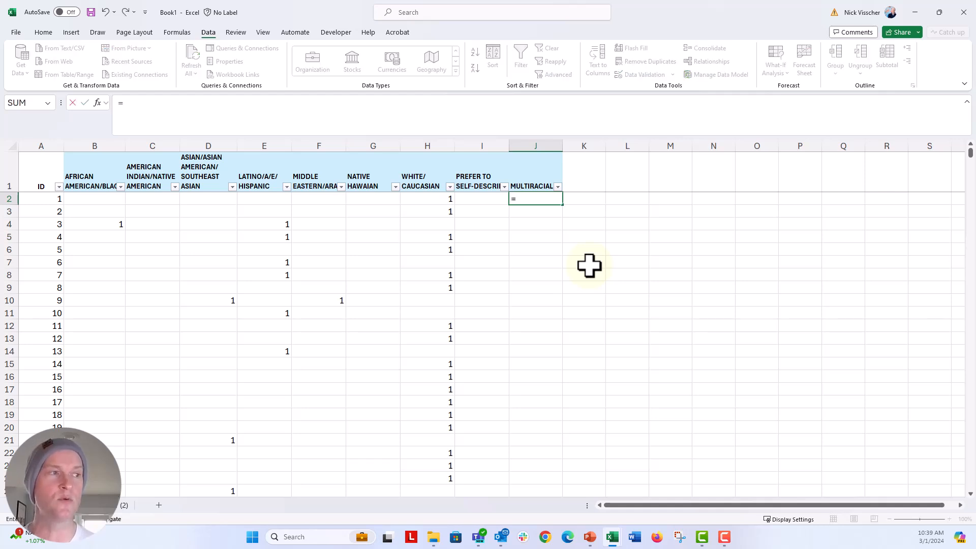
{"action": "type", "text": "SUM("}
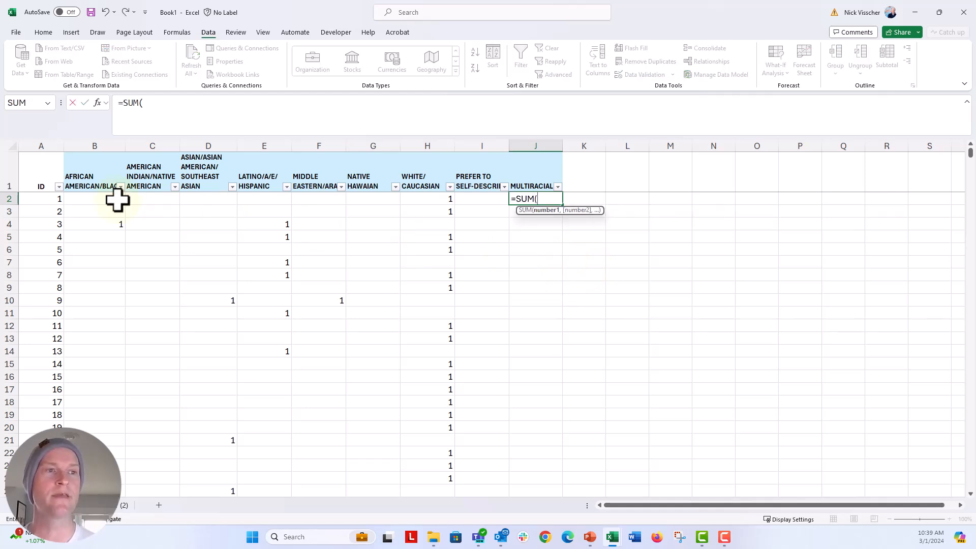
{"action": "left_click_drag", "start_coordinate": [95, 199], "coordinate": [482, 199]}
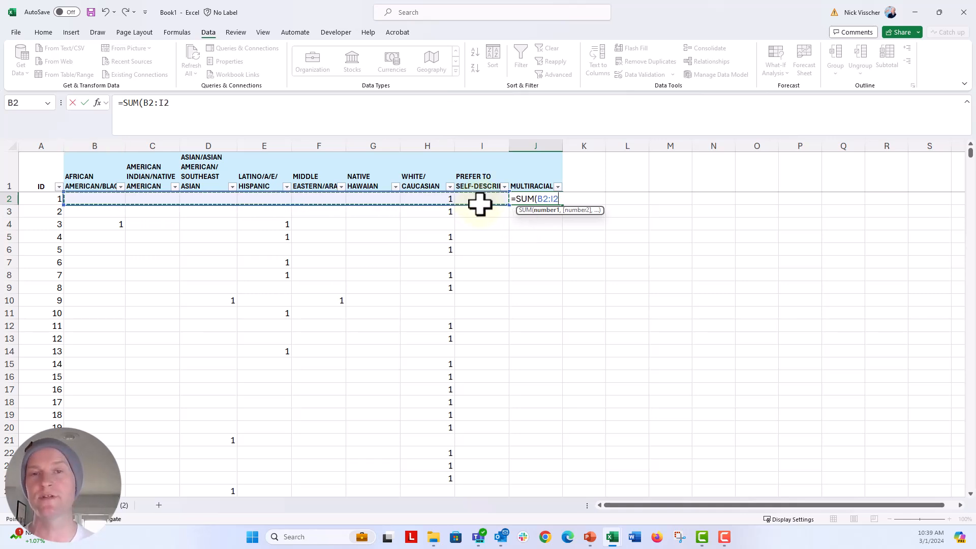
{"action": "type", "text": ")"}
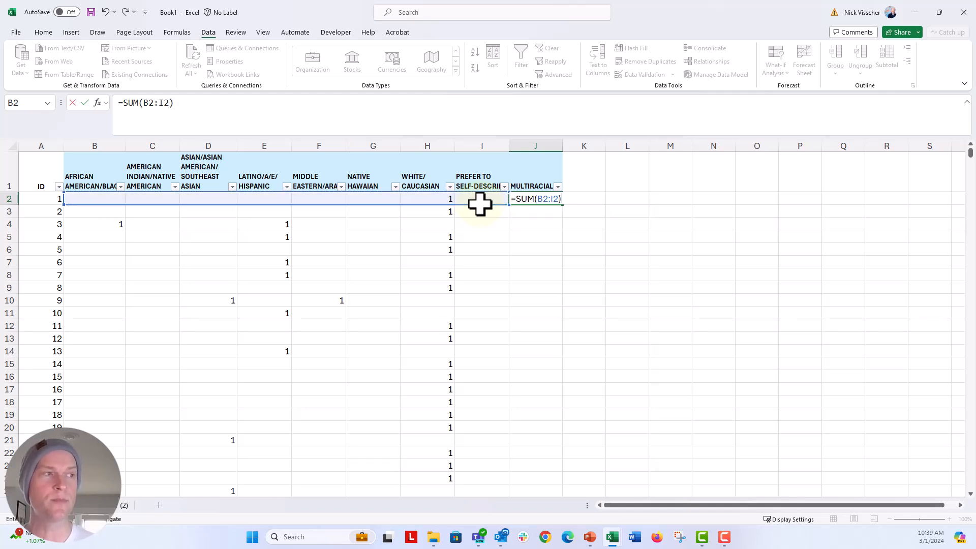
{"action": "key", "text": "Return"}
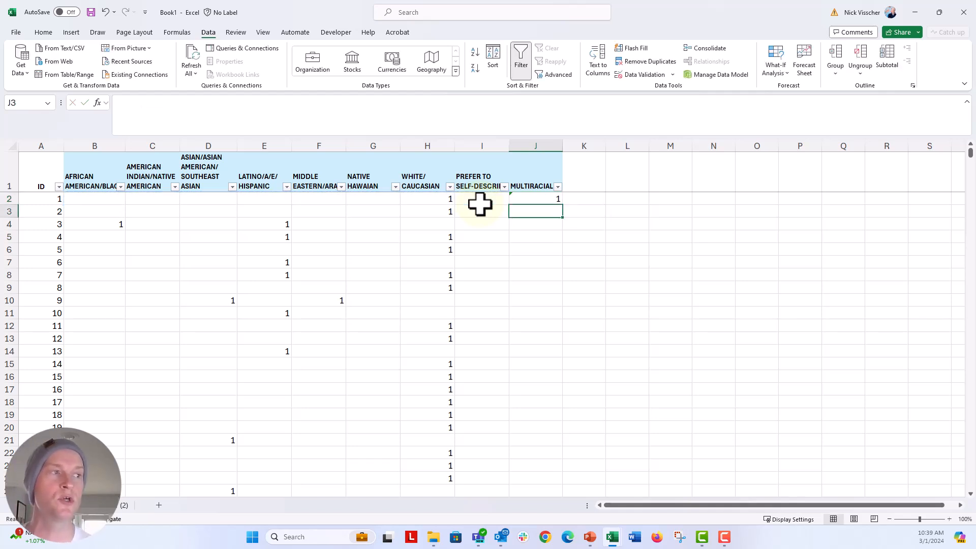
{"action": "key", "text": "Up"}
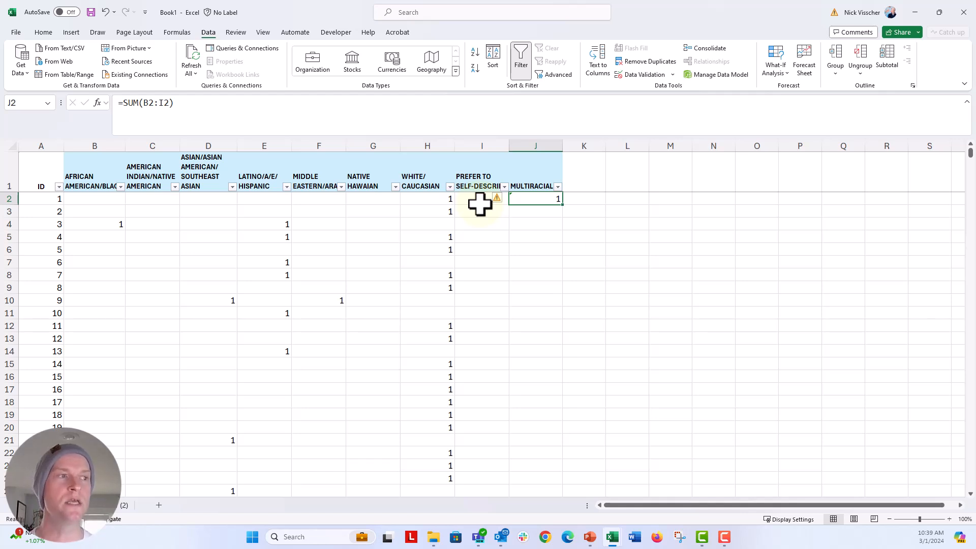
{"action": "key", "text": "Left"}
{"action": "key", "text": "Left"}
{"action": "key", "text": "Left"}
{"action": "key", "text": "Left"}
{"action": "key", "text": "Right"}
{"action": "key", "text": "Right"}
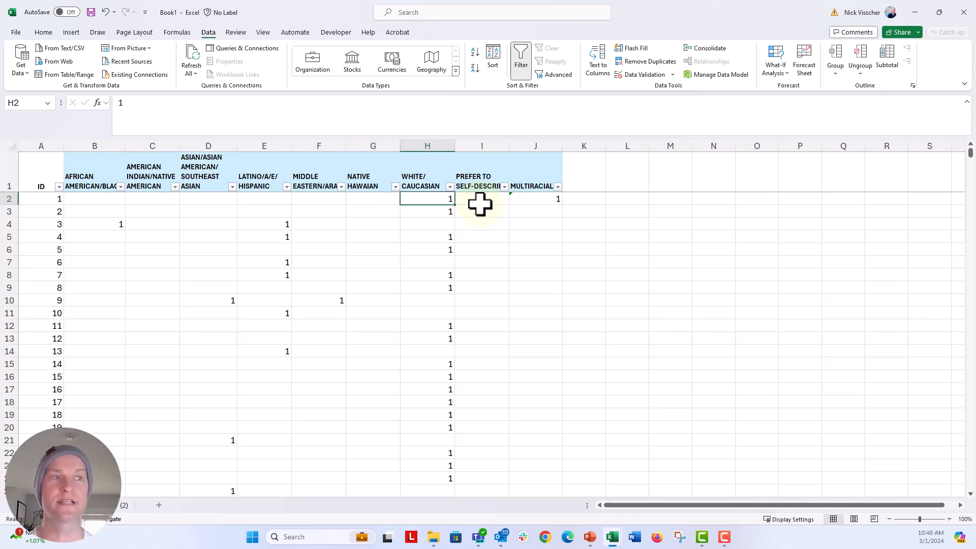
{"action": "left_click", "coordinate": [526, 202]}
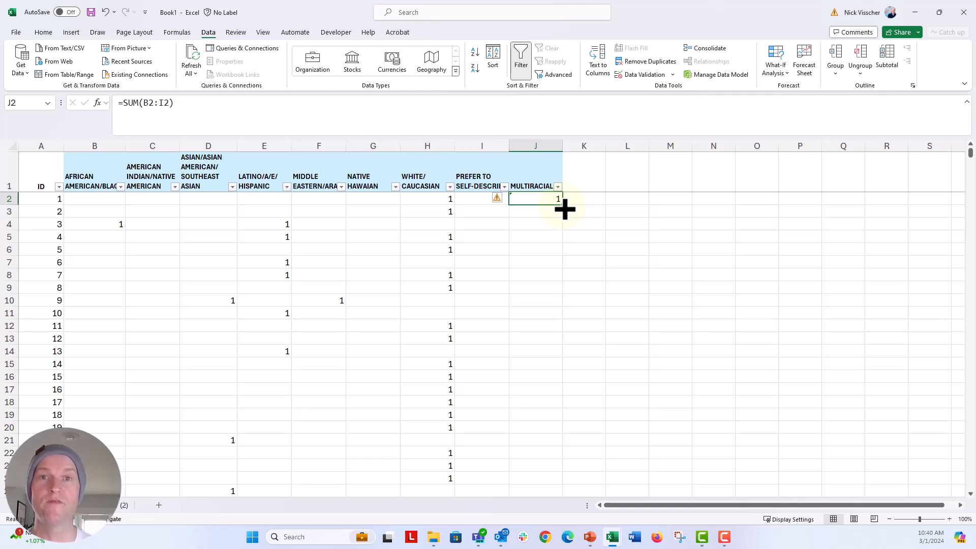
Step: Fill the row-total formula down column J and ignore the inconsistent-formula warnings
{"action": "double_click", "coordinate": [562, 204]}
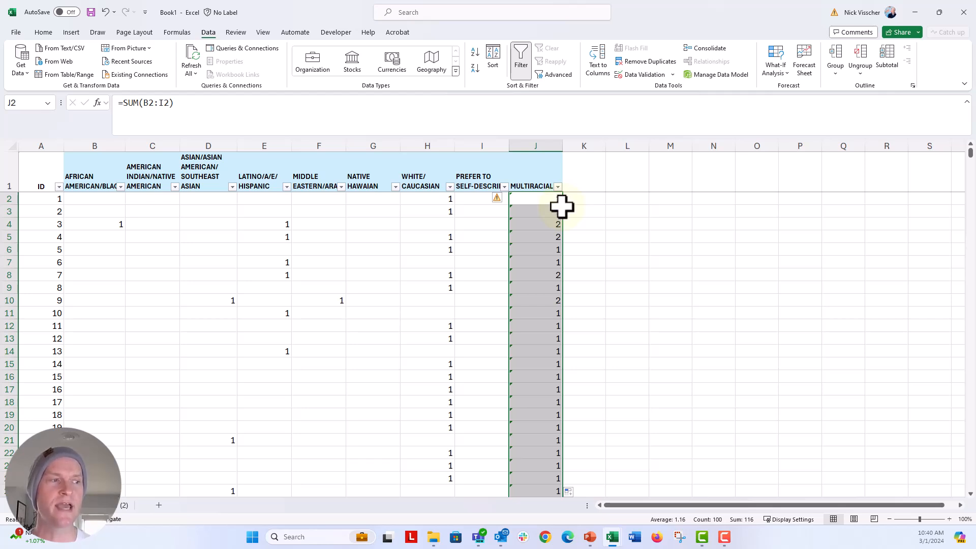
{"action": "left_click", "coordinate": [497, 198]}
{"action": "left_click", "coordinate": [482, 250]}
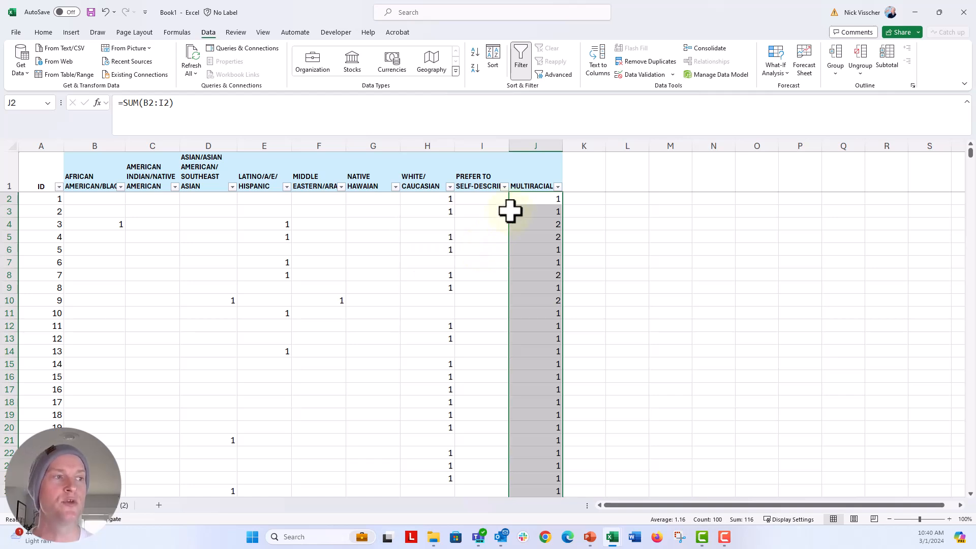
{"action": "left_click", "coordinate": [526, 200]}
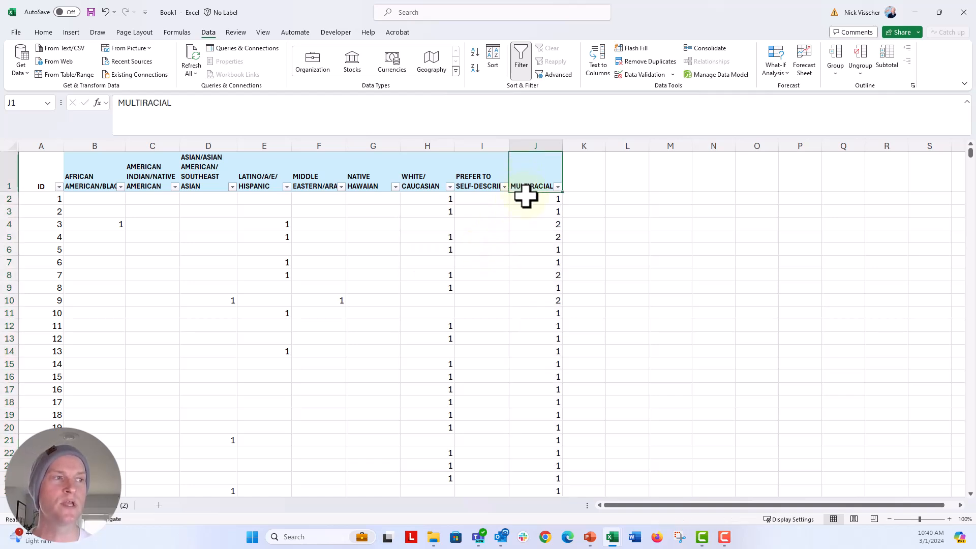
{"action": "left_click", "coordinate": [526, 201]}
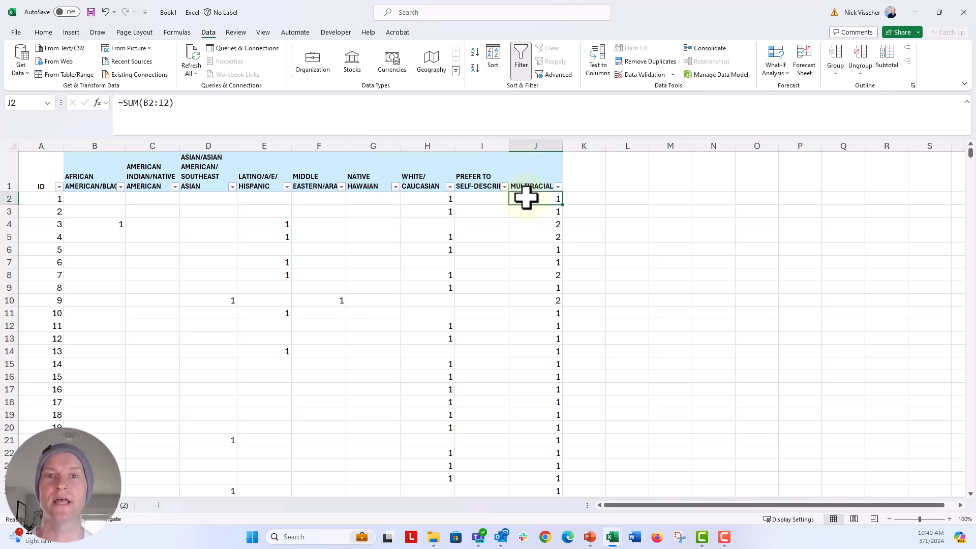
{"action": "scroll", "coordinate": [519, 229], "scroll_direction": "down", "scroll_amount": 2}
{"action": "scroll", "coordinate": [496, 305], "scroll_direction": "down", "scroll_amount": 2}
{"action": "scroll", "coordinate": [483, 343], "scroll_direction": "down", "scroll_amount": 7}
{"action": "scroll", "coordinate": [484, 343], "scroll_direction": "down", "scroll_amount": 4}
{"action": "scroll", "coordinate": [483, 343], "scroll_direction": "down", "scroll_amount": 1}
{"action": "scroll", "coordinate": [483, 344], "scroll_direction": "up", "scroll_amount": 7}
{"action": "scroll", "coordinate": [484, 344], "scroll_direction": "up", "scroll_amount": 9}
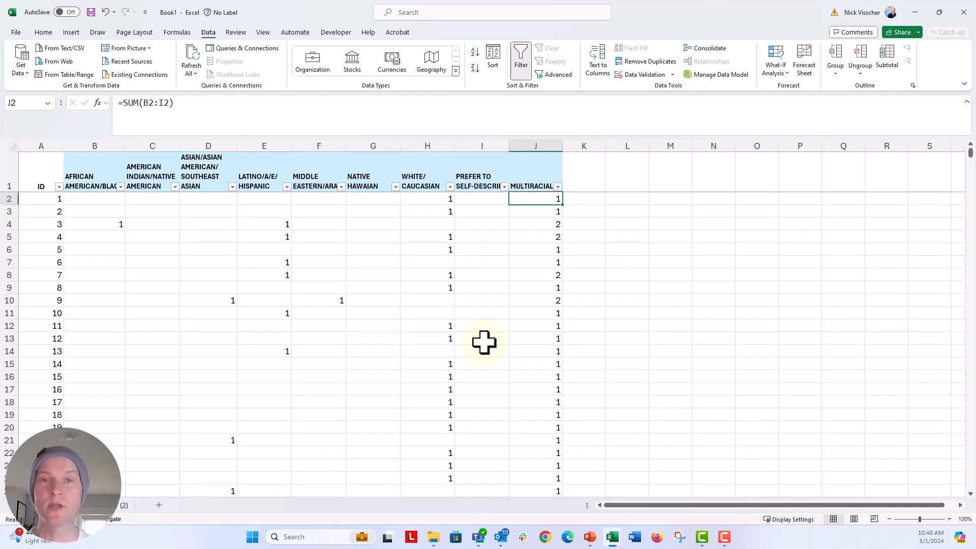
Step: Filter MULTIRACIAL to show only respondents with a total of 1
{"action": "left_click", "coordinate": [559, 188]}
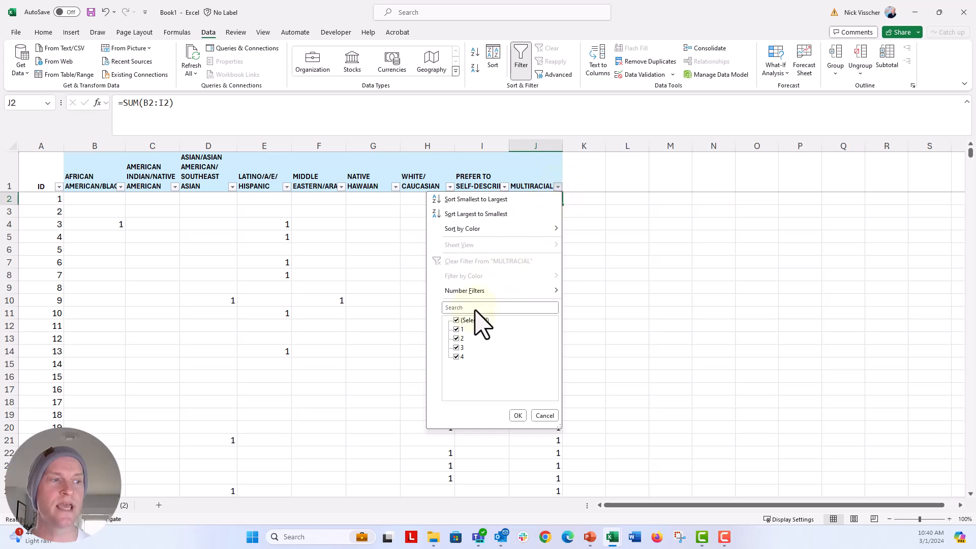
{"action": "left_click", "coordinate": [456, 339]}
{"action": "left_click", "coordinate": [455, 358]}
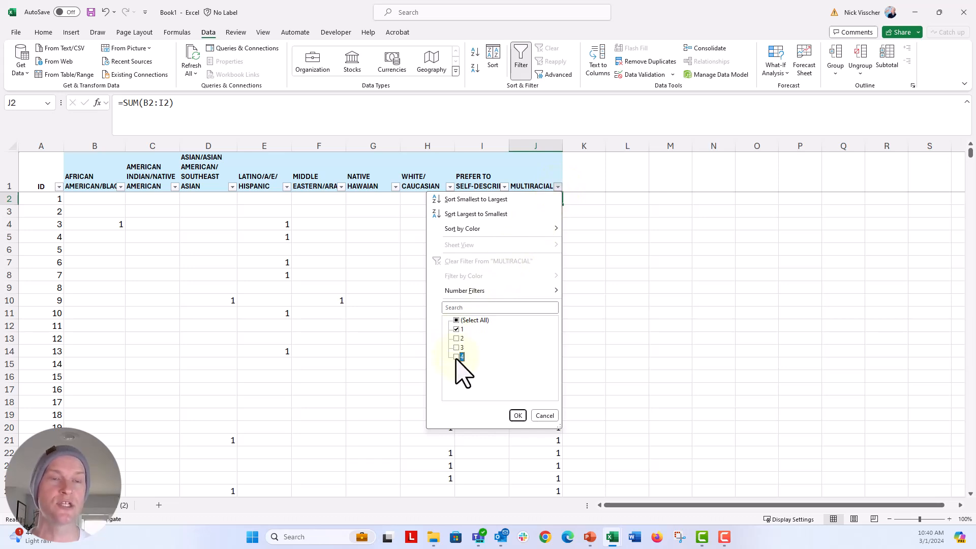
{"action": "left_click", "coordinate": [518, 416]}
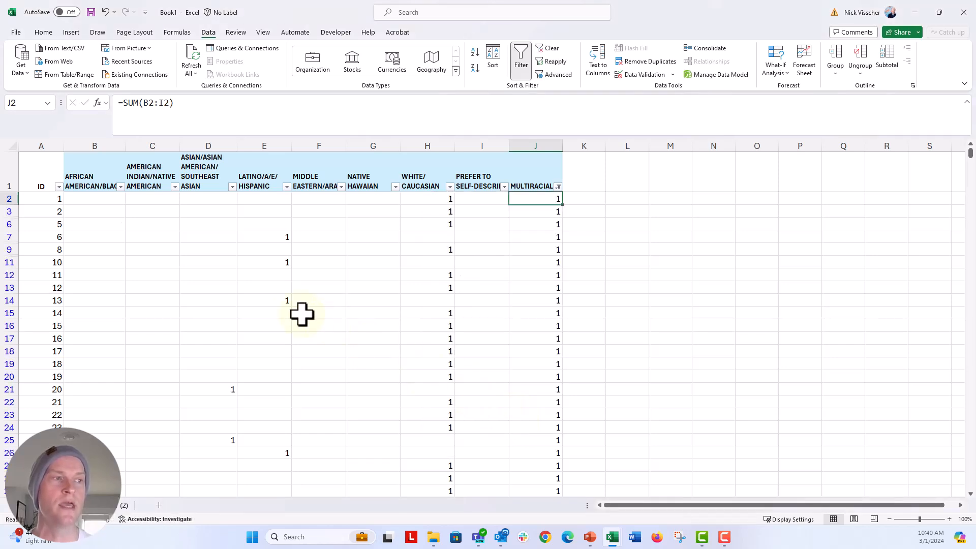
{"action": "scroll", "coordinate": [290, 309], "scroll_direction": "down", "scroll_amount": 3}
{"action": "scroll", "coordinate": [290, 310], "scroll_direction": "down", "scroll_amount": 3}
{"action": "scroll", "coordinate": [290, 310], "scroll_direction": "down", "scroll_amount": 3}
{"action": "scroll", "coordinate": [291, 310], "scroll_direction": "up", "scroll_amount": 3}
{"action": "scroll", "coordinate": [290, 309], "scroll_direction": "up", "scroll_amount": 3}
{"action": "scroll", "coordinate": [290, 310], "scroll_direction": "up", "scroll_amount": 2}
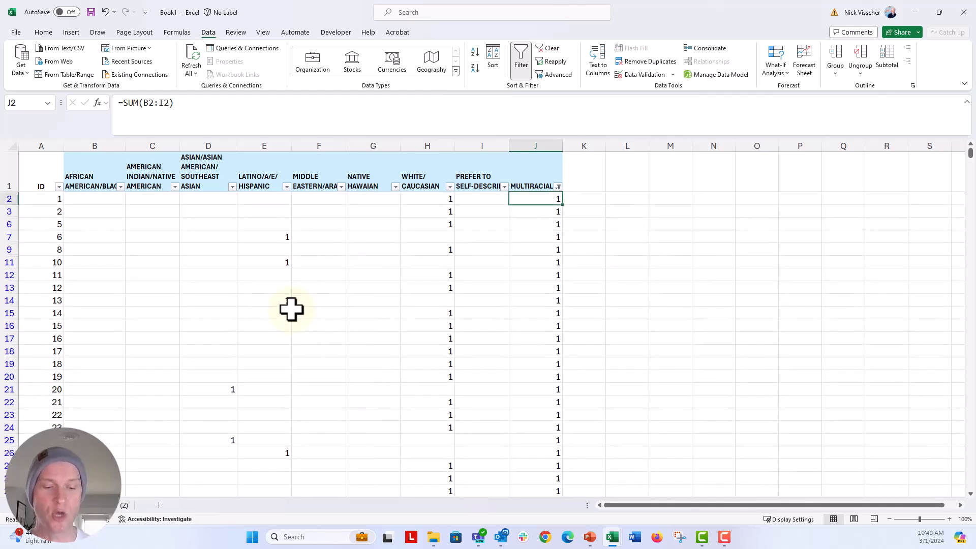
Step: Clear the visible MULTIRACIAL values of 1 from J2 down to the end
{"action": "key", "text": "F2"}
{"action": "key", "text": "Return"}
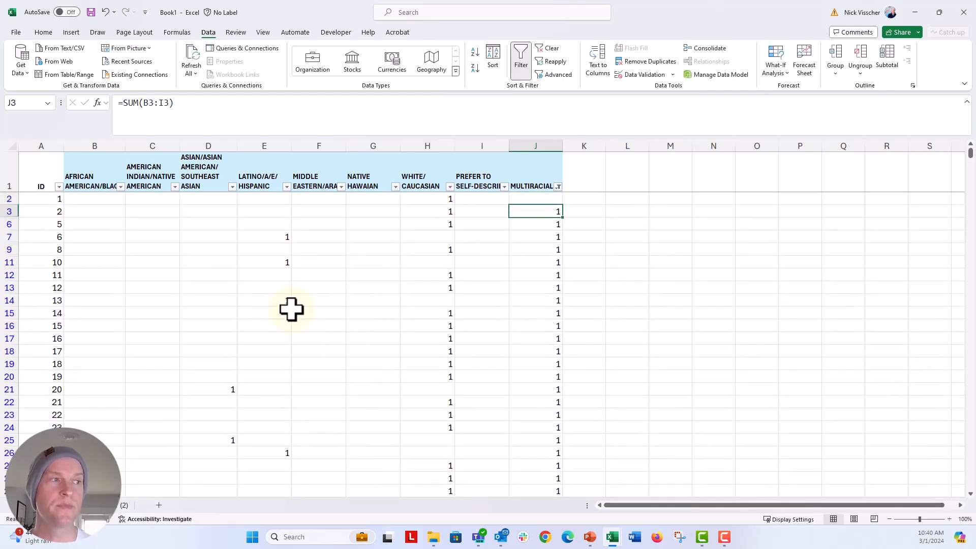
{"action": "key", "text": "Up"}
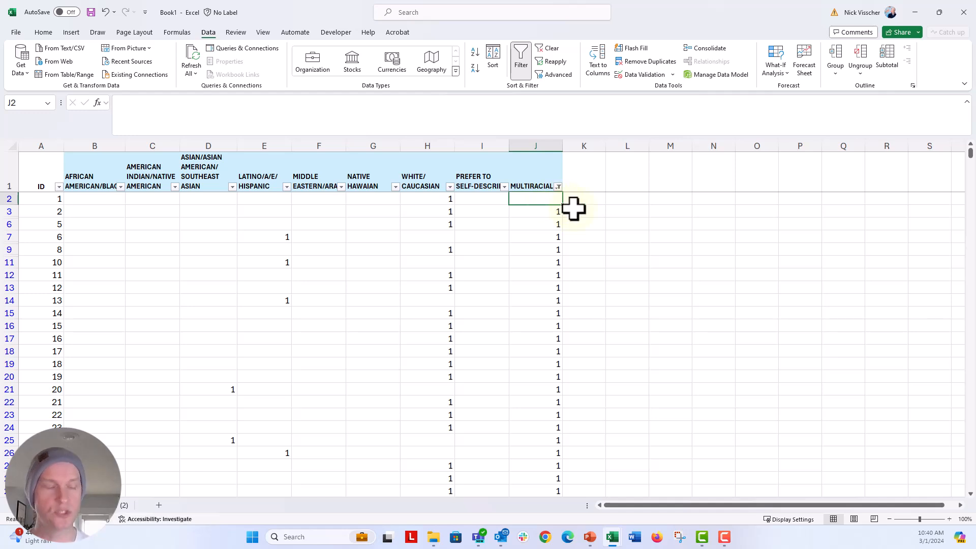
{"action": "key", "text": "ctrl+shift+Down"}
{"action": "key", "text": "ctrl+shift+Down"}
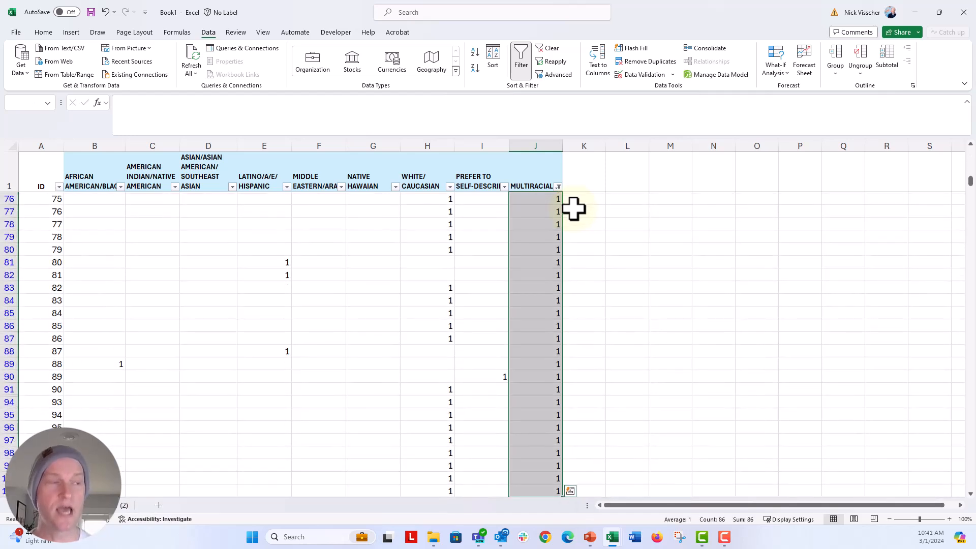
{"action": "key", "text": "Delete"}
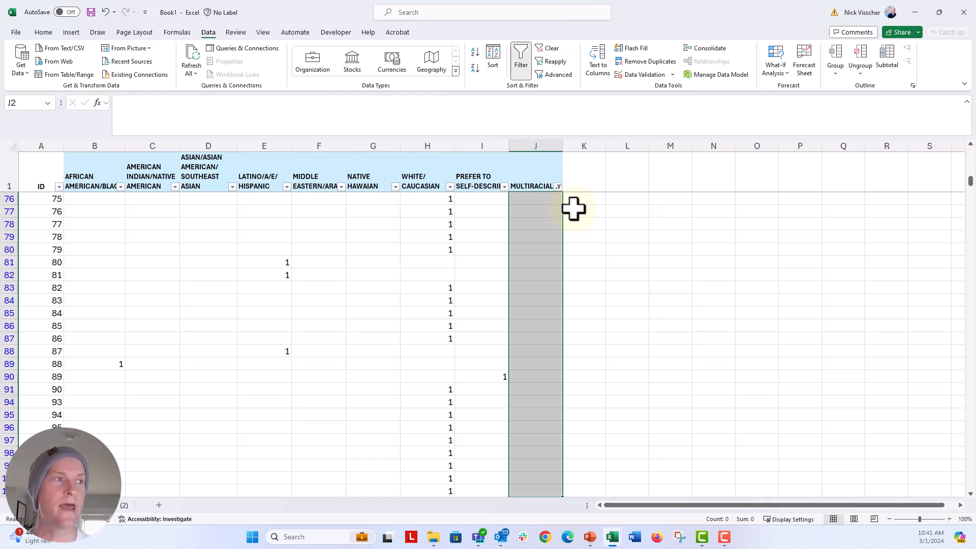
Step: Filter MULTIRACIAL to show only respondents with totals of 2, 3 or 4
{"action": "left_click", "coordinate": [558, 186]}
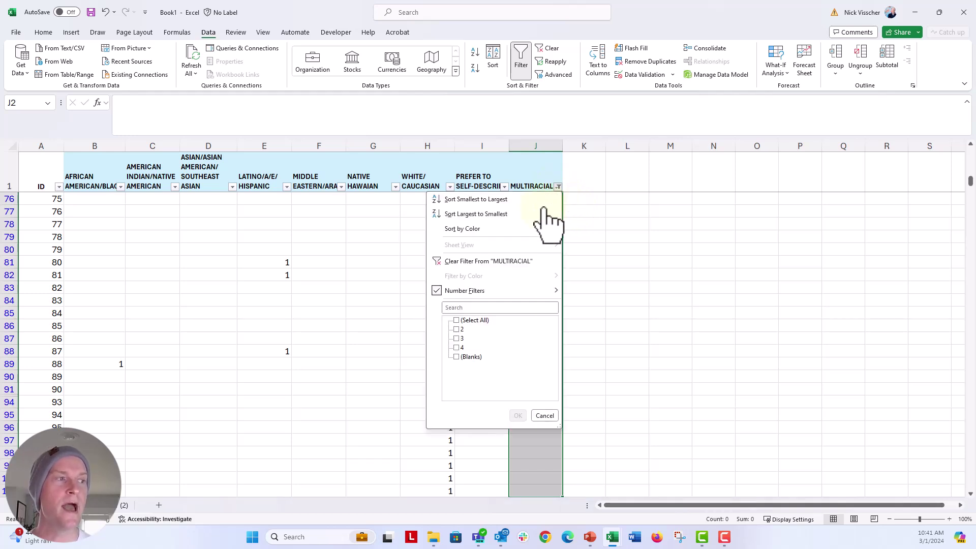
{"action": "left_click", "coordinate": [455, 329]}
{"action": "left_click", "coordinate": [456, 347]}
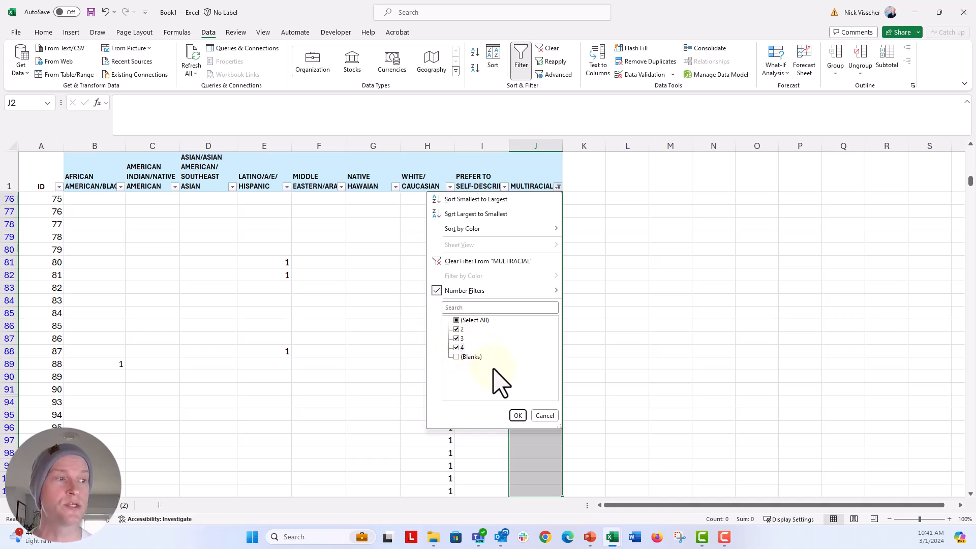
{"action": "left_click", "coordinate": [518, 415]}
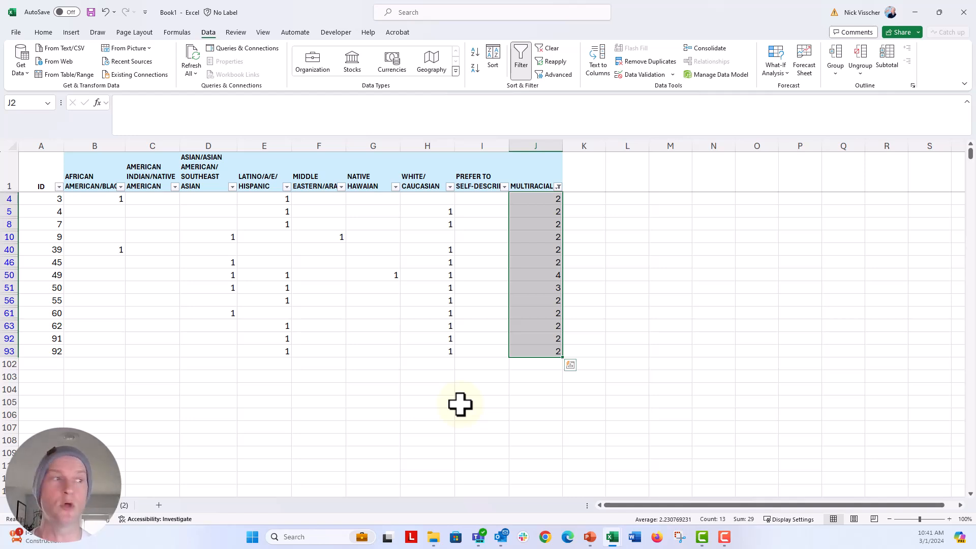
Step: Enter 1 in J4 and fill it down through J93 for all multiracial respondents
{"action": "left_click", "coordinate": [532, 200]}
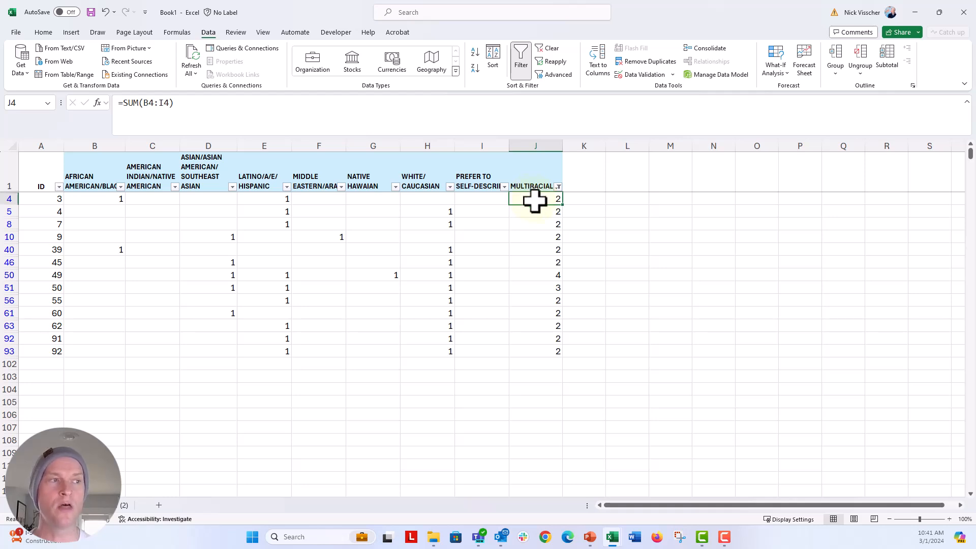
{"action": "type", "text": "1"}
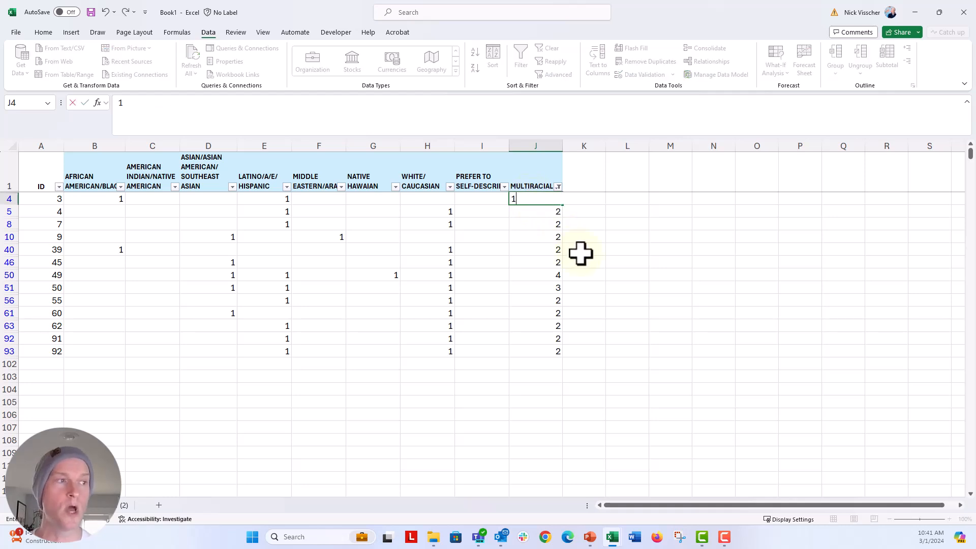
{"action": "key", "text": "Return"}
{"action": "left_click", "coordinate": [549, 200]}
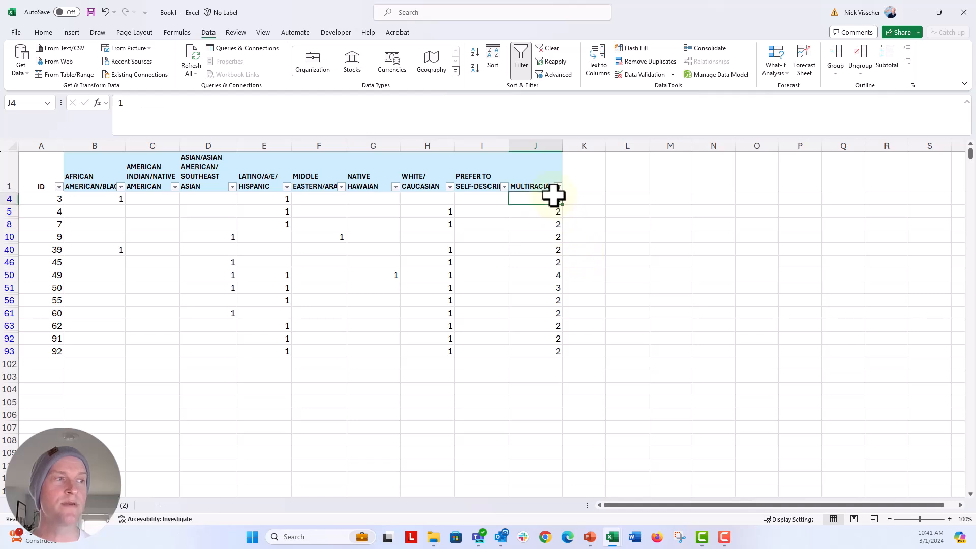
{"action": "left_click_drag", "start_coordinate": [562, 205], "coordinate": [562, 352]}
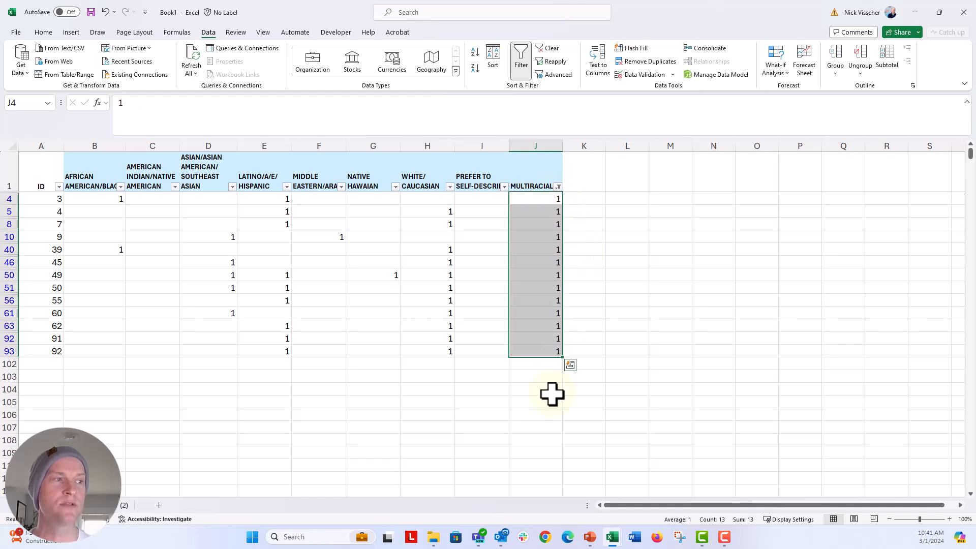
Step: Clear the MULTIRACIAL filter with (Select All) so all 100 respondents show again
{"action": "left_click", "coordinate": [559, 186]}
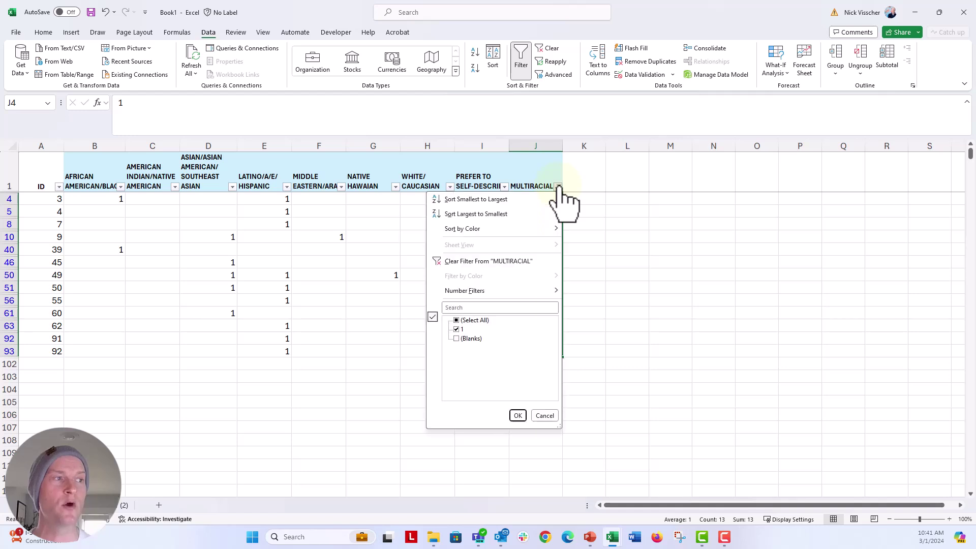
{"action": "left_click", "coordinate": [456, 319]}
{"action": "left_click", "coordinate": [517, 415]}
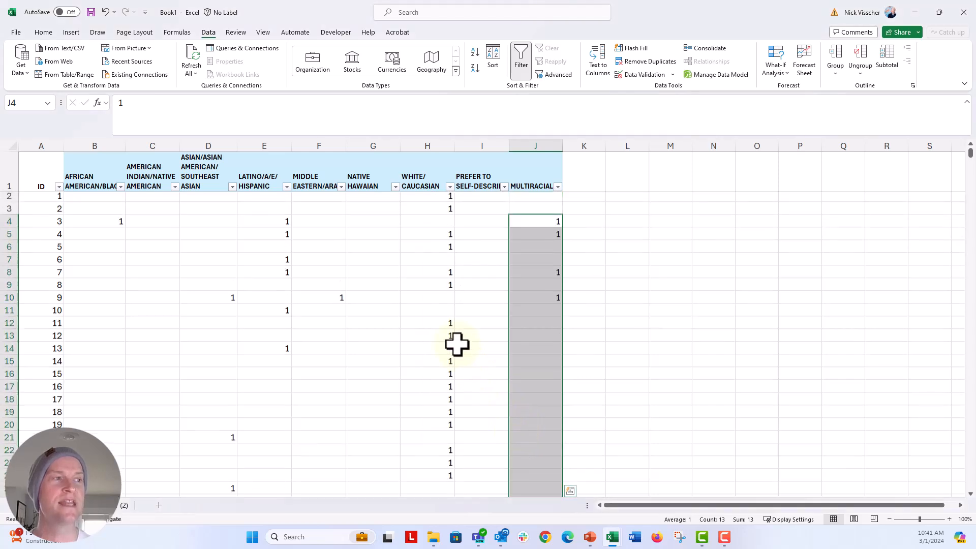
{"action": "scroll", "coordinate": [455, 341], "scroll_direction": "down", "scroll_amount": 3}
{"action": "scroll", "coordinate": [450, 339], "scroll_direction": "down", "scroll_amount": 5}
{"action": "scroll", "coordinate": [415, 337], "scroll_direction": "down", "scroll_amount": 5}
{"action": "scroll", "coordinate": [412, 338], "scroll_direction": "down", "scroll_amount": 5}
{"action": "scroll", "coordinate": [412, 338], "scroll_direction": "down", "scroll_amount": 5}
{"action": "scroll", "coordinate": [412, 338], "scroll_direction": "down", "scroll_amount": 5}
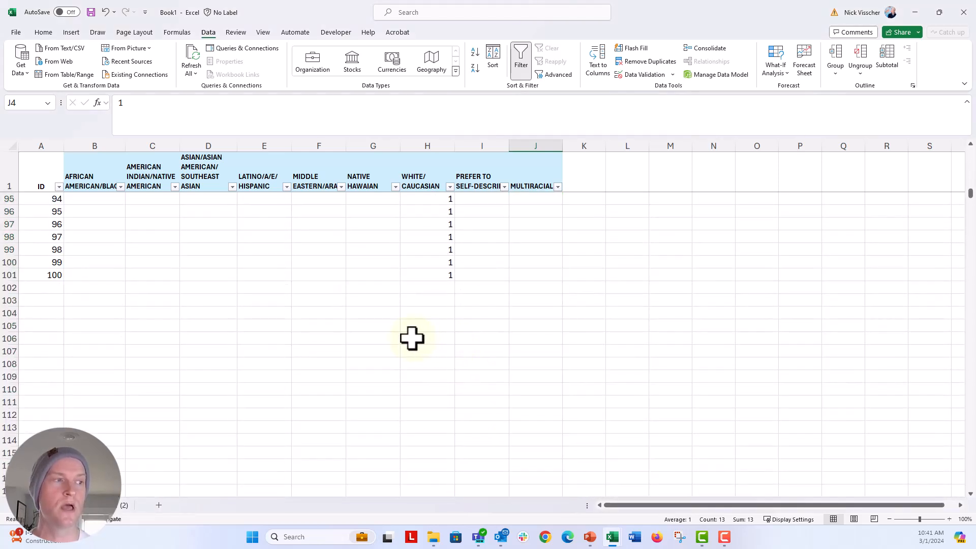
{"action": "scroll", "coordinate": [411, 337], "scroll_direction": "up", "scroll_amount": 2}
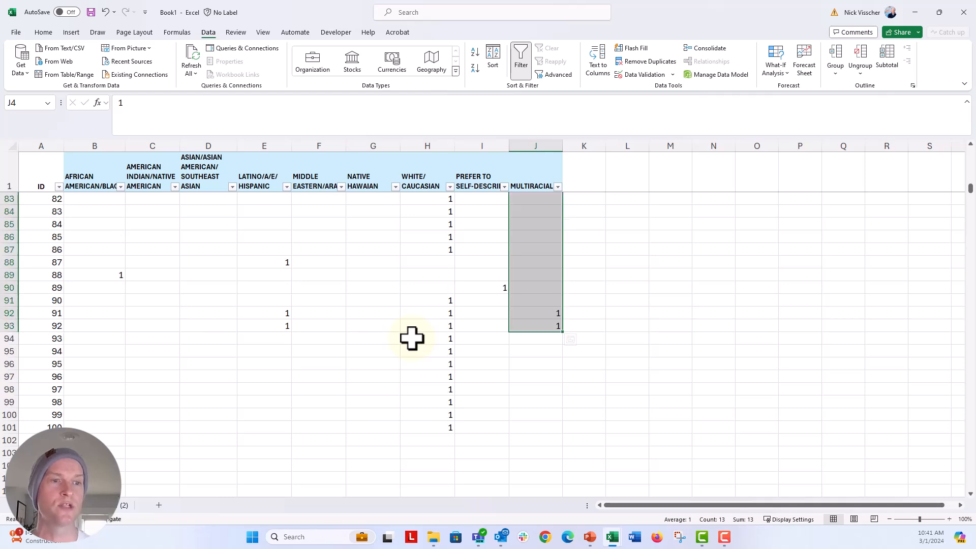
{"action": "scroll", "coordinate": [375, 368], "scroll_direction": "down", "scroll_amount": 1}
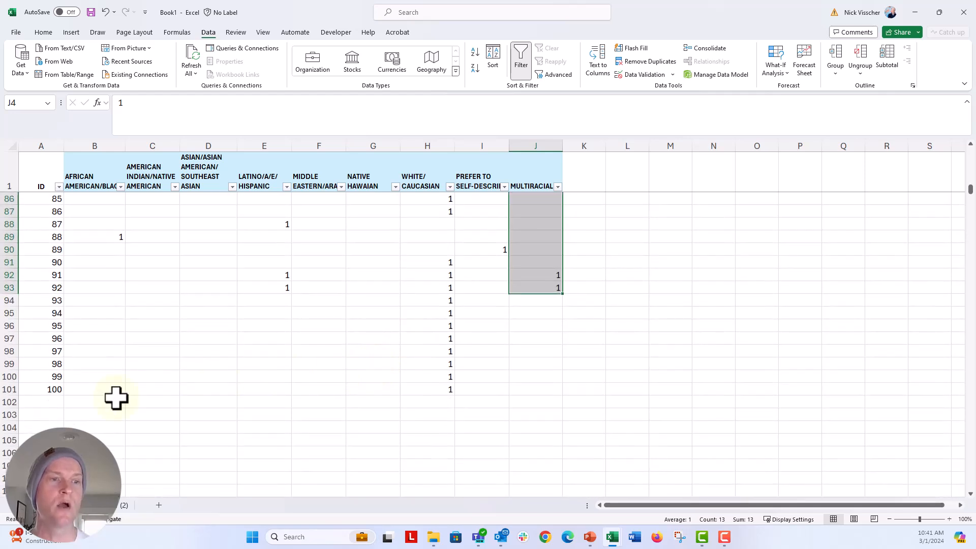
{"action": "left_click", "coordinate": [95, 402]}
{"action": "type", "text": "=SUM("}
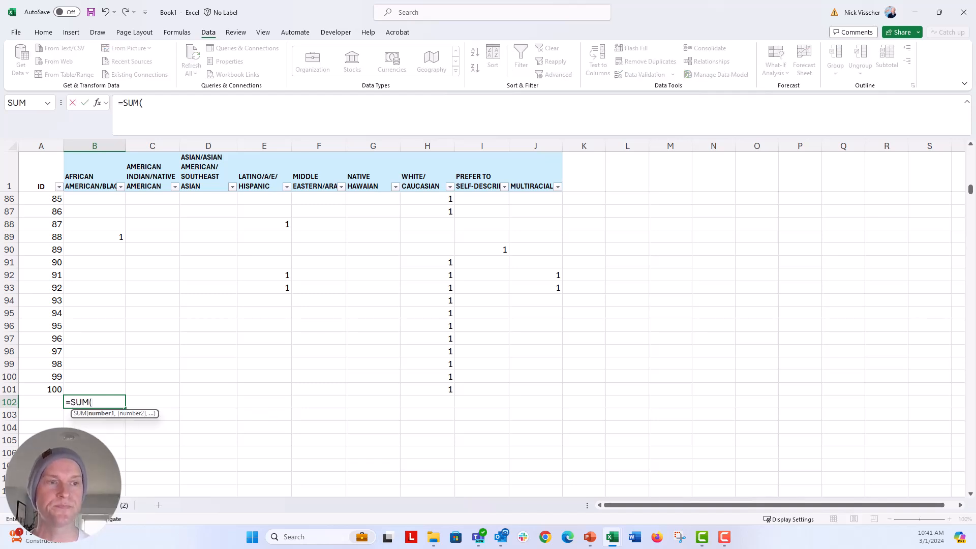
{"action": "type", "text": "B2:"}
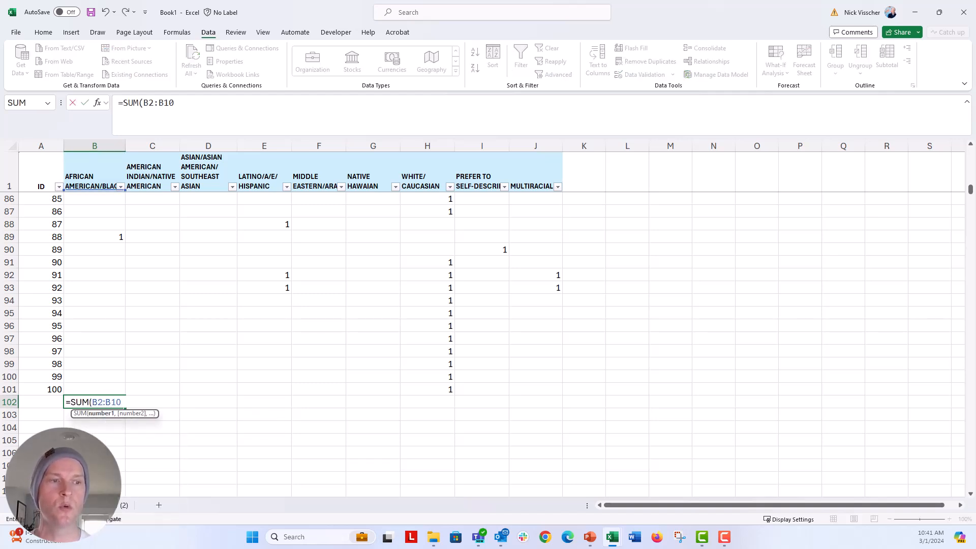
{"action": "type", "text": ")"}
{"action": "key", "text": "Return"}
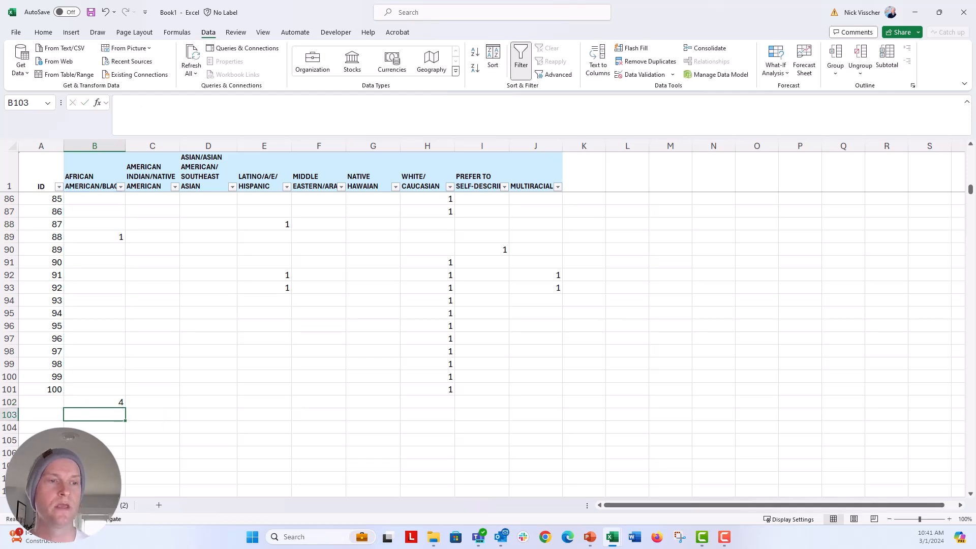
{"action": "left_click", "coordinate": [102, 401]}
{"action": "left_click_drag", "start_coordinate": [125, 407], "coordinate": [547, 401]}
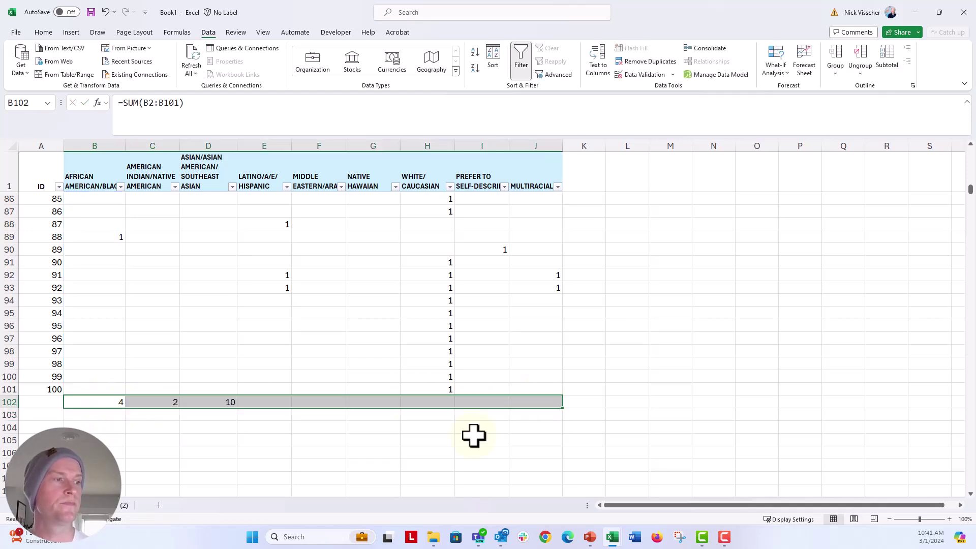
{"action": "left_click", "coordinate": [519, 402]}
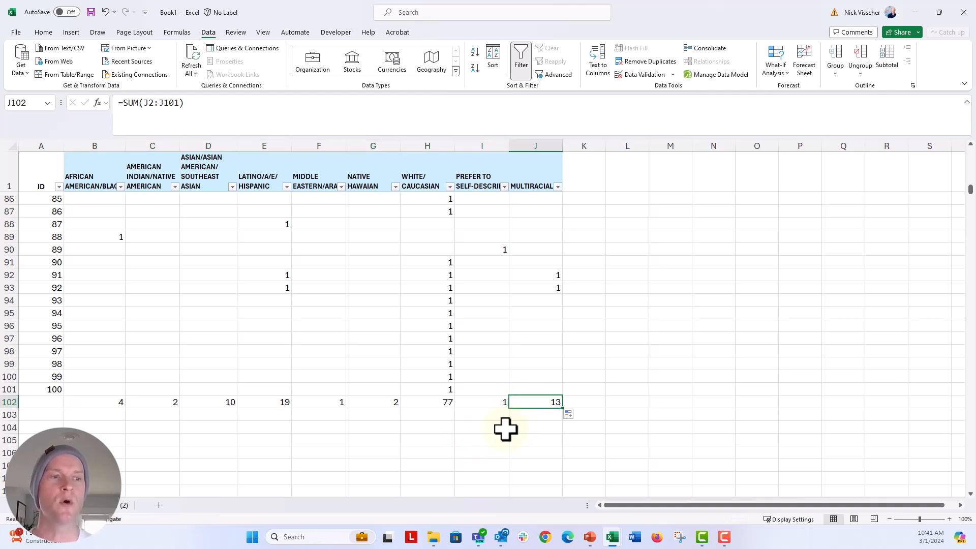
{"action": "mouse_move", "coordinate": [107, 401]}
{"action": "left_mouse_down"}
{"action": "mouse_move", "coordinate": [507, 414]}
{"action": "mouse_move", "coordinate": [534, 402]}
{"action": "left_mouse_up"}
{"action": "key", "text": "Delete"}
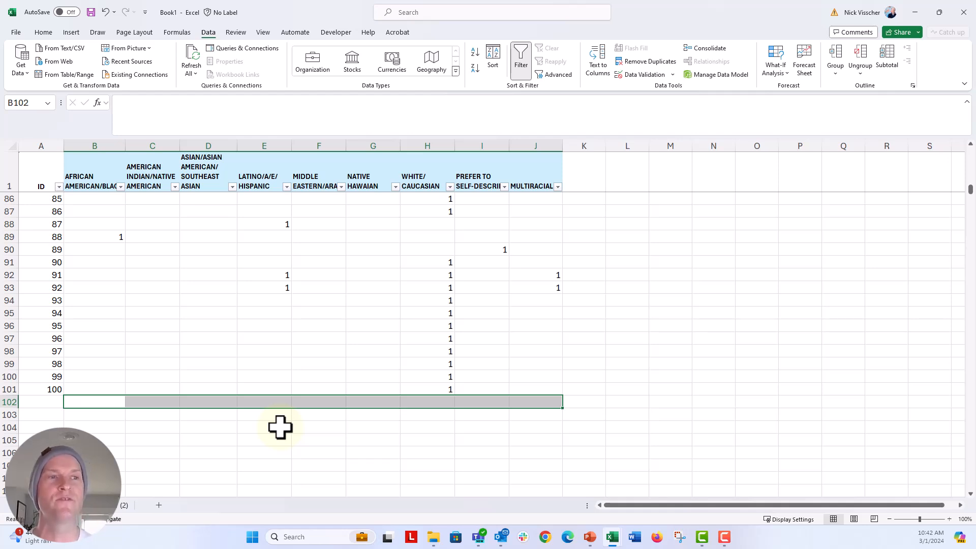
Step: Copy the nine race/ethnicity header names in B1:J1
{"action": "left_click", "coordinate": [107, 173]}
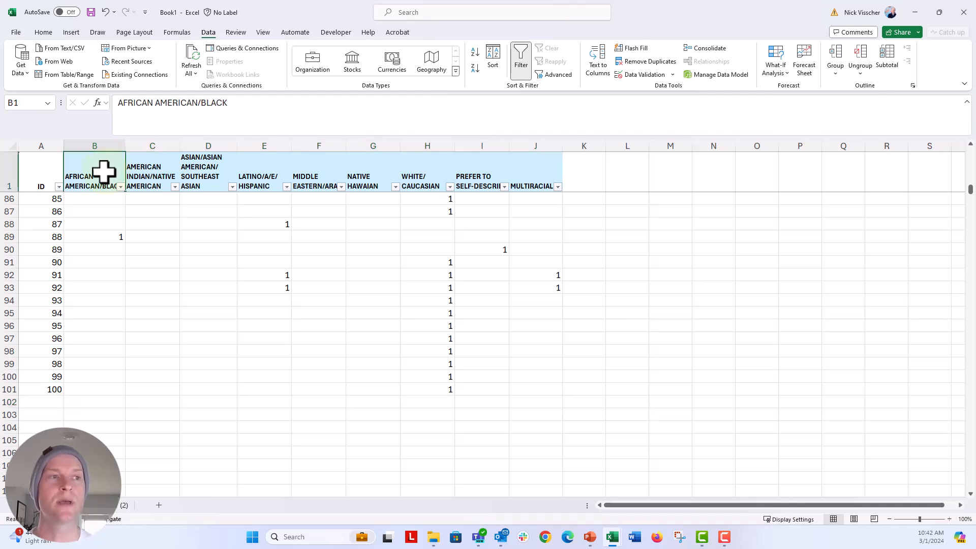
{"action": "left_click_drag", "start_coordinate": [107, 173], "coordinate": [526, 166]}
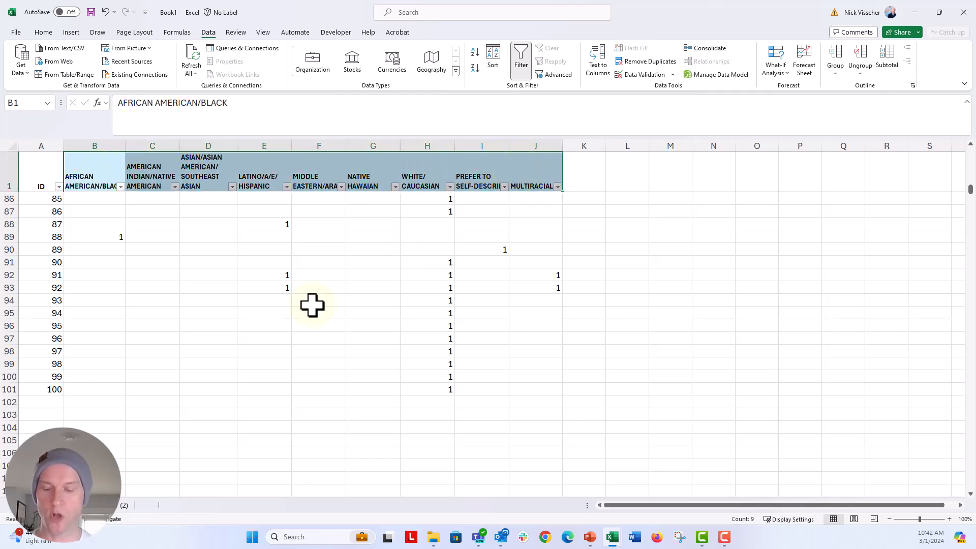
{"action": "key", "text": "ctrl+c"}
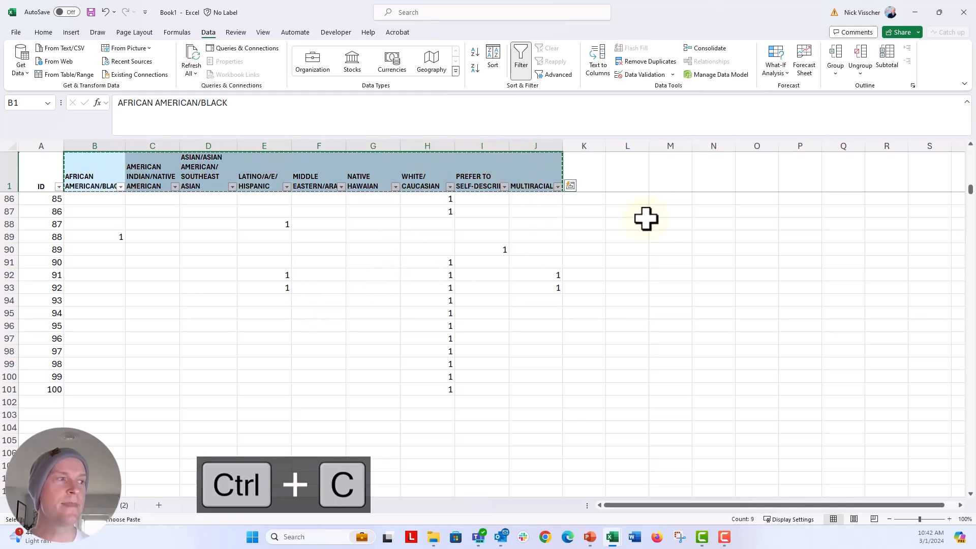
{"action": "scroll", "coordinate": [658, 217], "scroll_direction": "up", "scroll_amount": 6}
{"action": "scroll", "coordinate": [659, 216], "scroll_direction": "up", "scroll_amount": 11}
{"action": "scroll", "coordinate": [659, 217], "scroll_direction": "up", "scroll_amount": 11}
Step: Paste them into M3:M11 transposed as values and number formats
{"action": "left_click", "coordinate": [660, 212]}
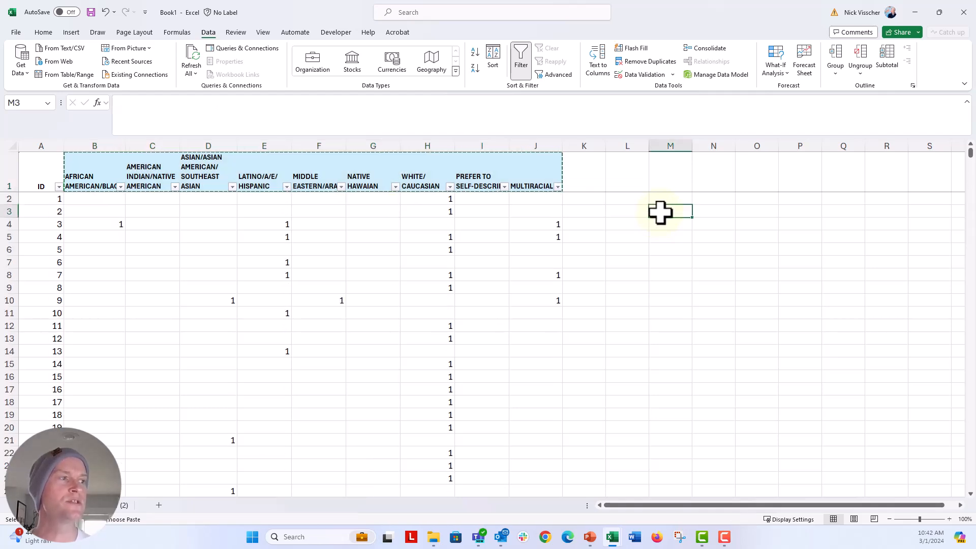
{"action": "right_click", "coordinate": [660, 211]}
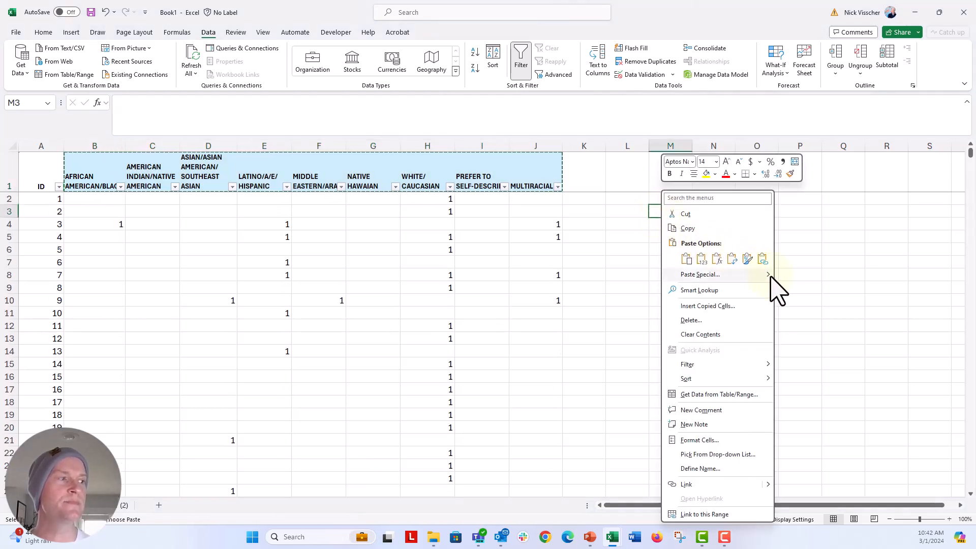
{"action": "left_click", "coordinate": [800, 397]}
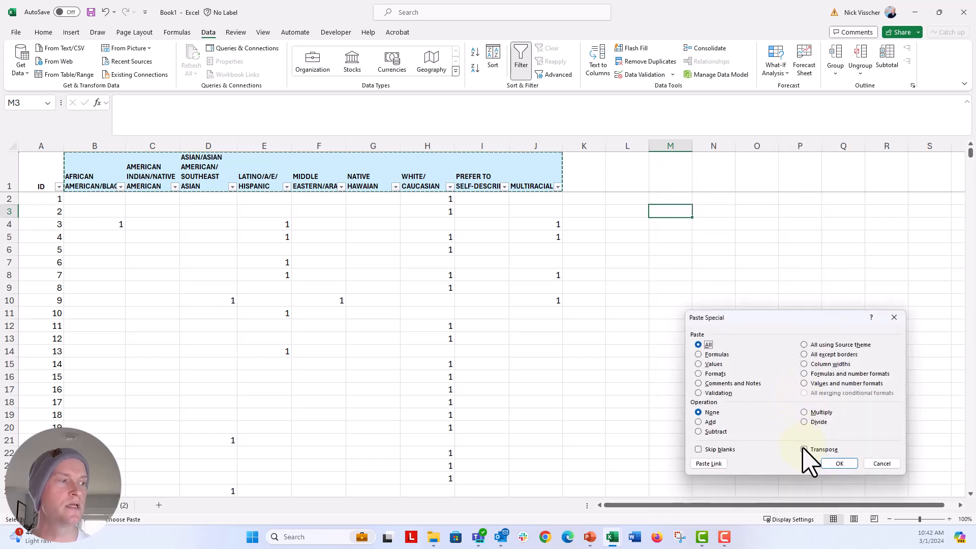
{"action": "left_click", "coordinate": [804, 450]}
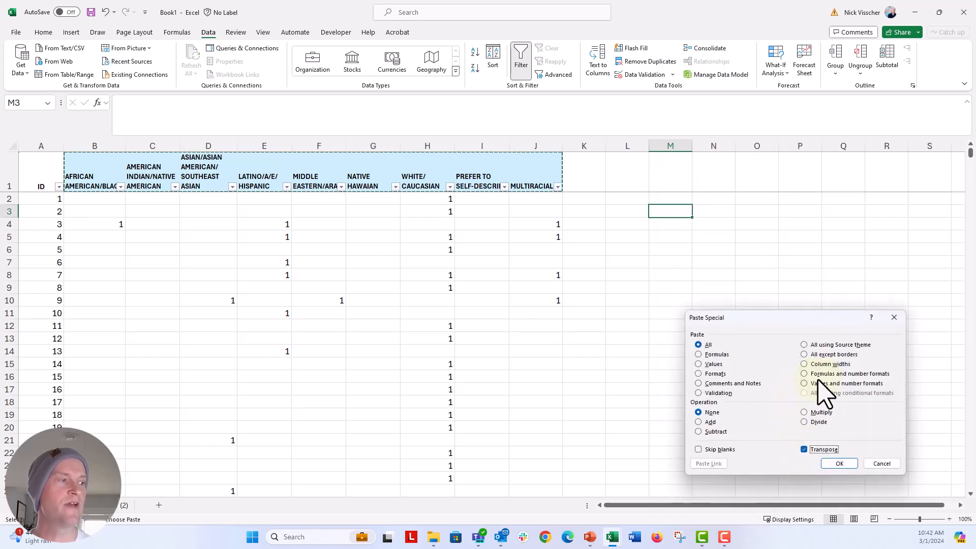
{"action": "left_click", "coordinate": [804, 383]}
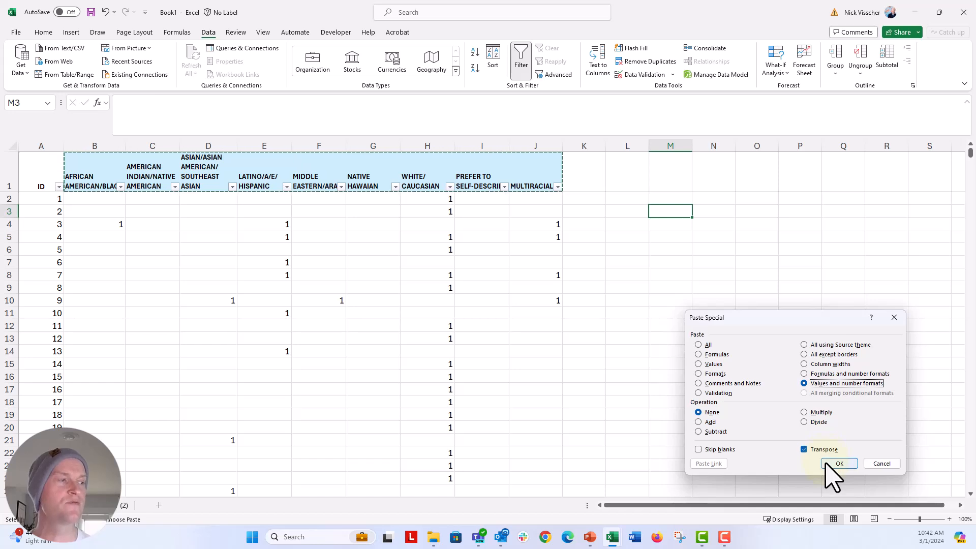
{"action": "left_click", "coordinate": [839, 464]}
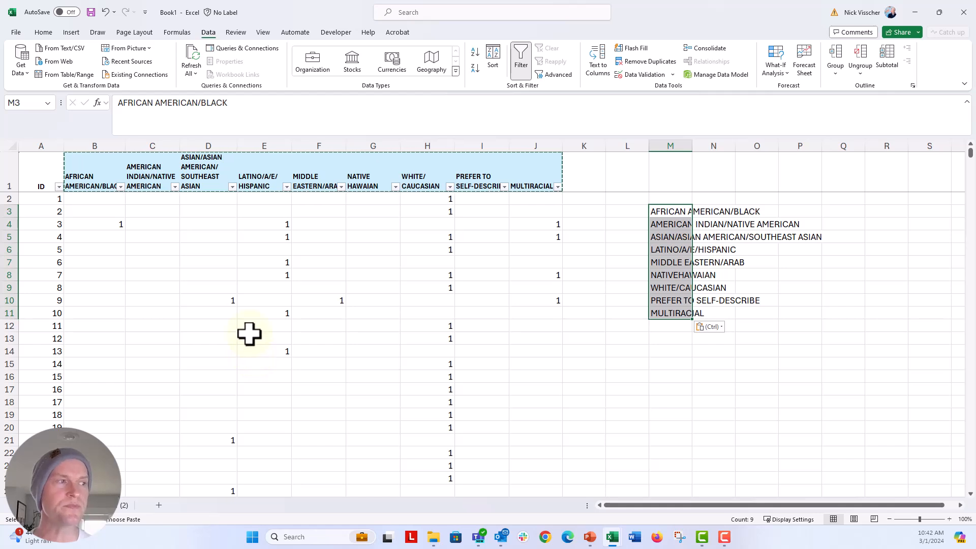
{"action": "scroll", "coordinate": [237, 273], "scroll_direction": "down", "scroll_amount": 6}
{"action": "scroll", "coordinate": [237, 273], "scroll_direction": "down", "scroll_amount": 6}
{"action": "scroll", "coordinate": [236, 273], "scroll_direction": "down", "scroll_amount": 8}
{"action": "scroll", "coordinate": [237, 273], "scroll_direction": "down", "scroll_amount": 6}
{"action": "scroll", "coordinate": [236, 273], "scroll_direction": "down", "scroll_amount": 2}
{"action": "scroll", "coordinate": [237, 273], "scroll_direction": "down", "scroll_amount": 6}
{"action": "scroll", "coordinate": [237, 274], "scroll_direction": "down", "scroll_amount": 2}
Step: Enter =SUBTOTAL(9,B2:B101) in B102 and fill it across to J102 for each race count
{"action": "left_click", "coordinate": [86, 327]}
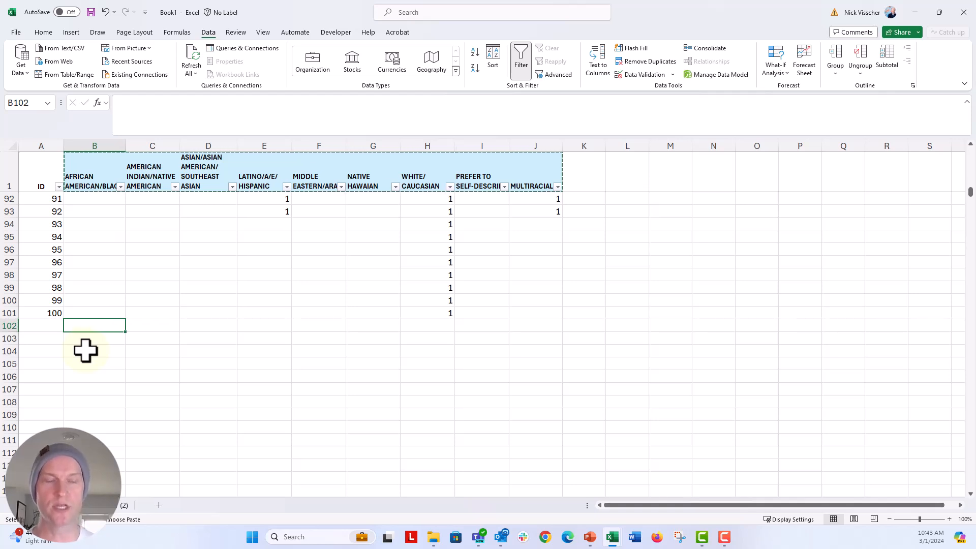
{"action": "type", "text": "=SUBTOTAL"}
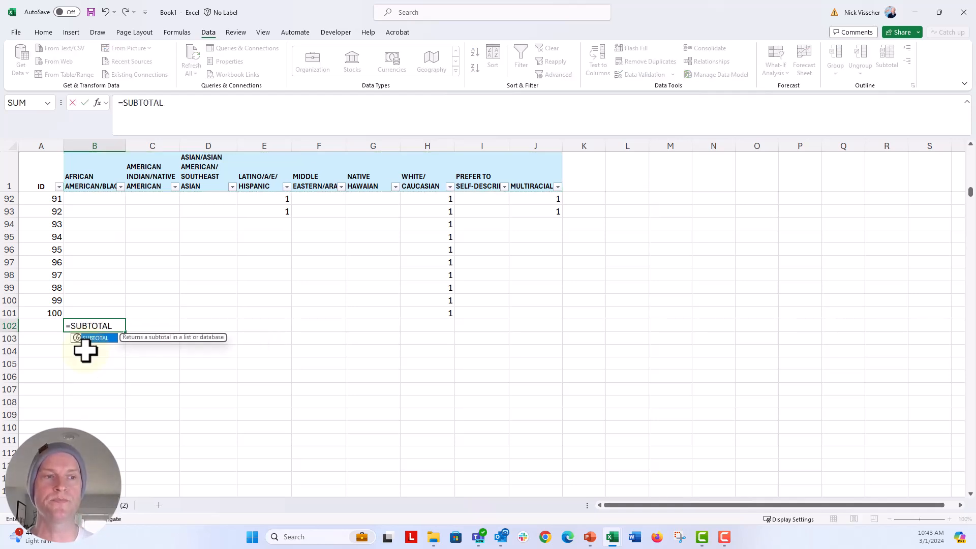
{"action": "type", "text": "("}
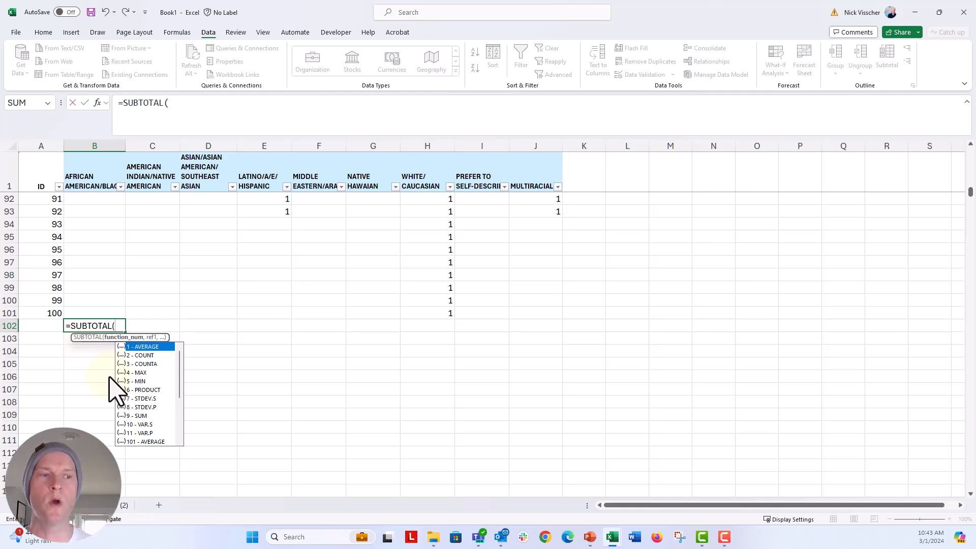
{"action": "double_click", "coordinate": [153, 424]}
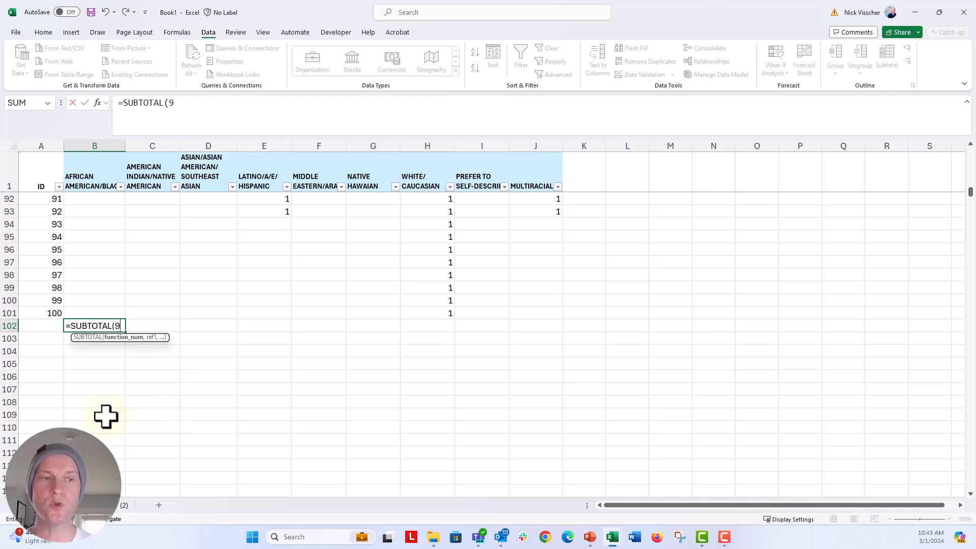
{"action": "type", "text": ",B2:B101)"}
{"action": "key", "text": "Return"}
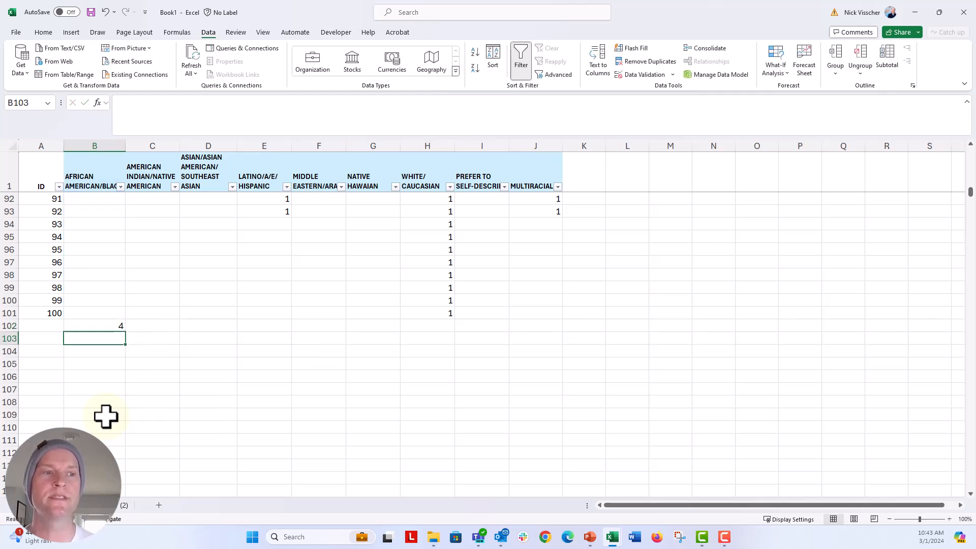
{"action": "key", "text": "Up"}
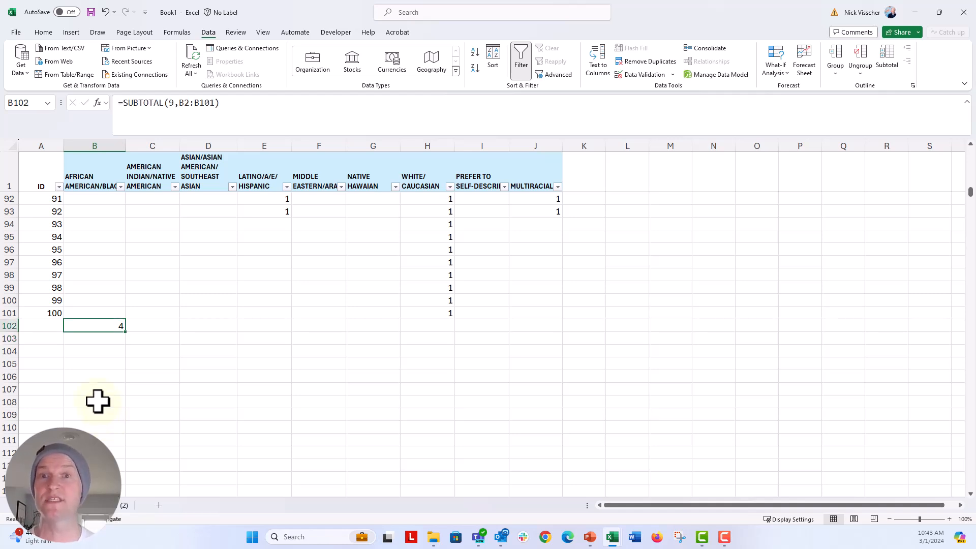
{"action": "left_click_drag", "start_coordinate": [126, 330], "coordinate": [547, 331]}
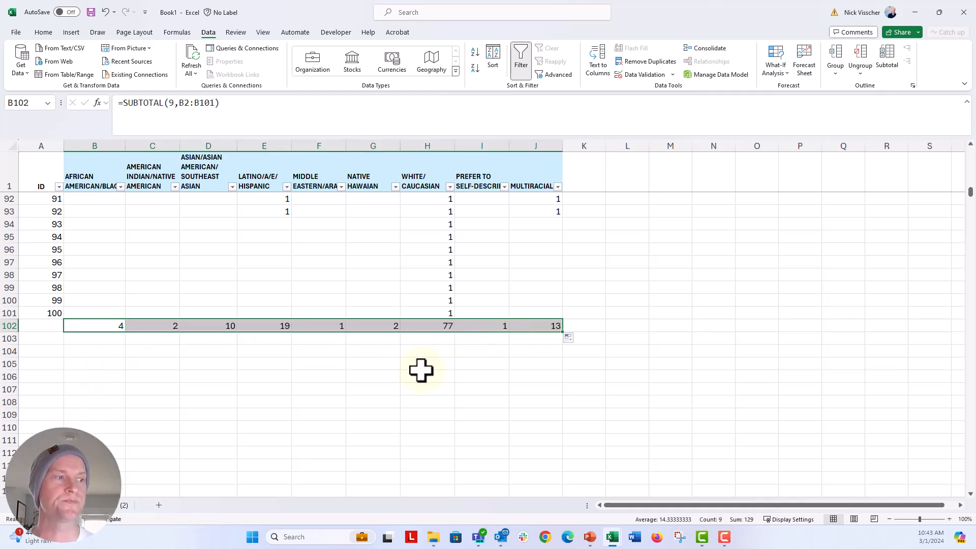
Step: Uncheck 1 in the MULTIRACIAL filter so subtotals count only single-race responses, White/Caucasian now 66
{"action": "left_click", "coordinate": [558, 188]}
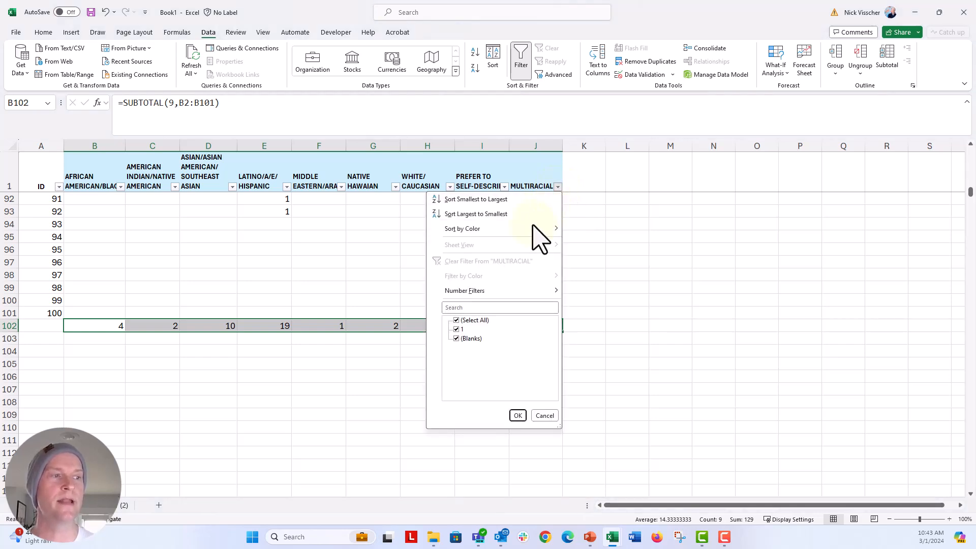
{"action": "left_click", "coordinate": [457, 328]}
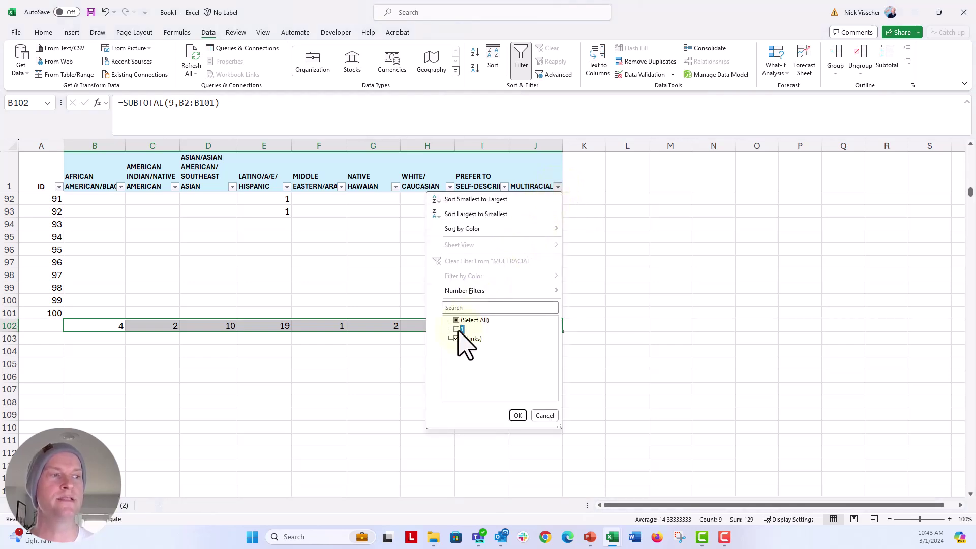
{"action": "left_click", "coordinate": [518, 415]}
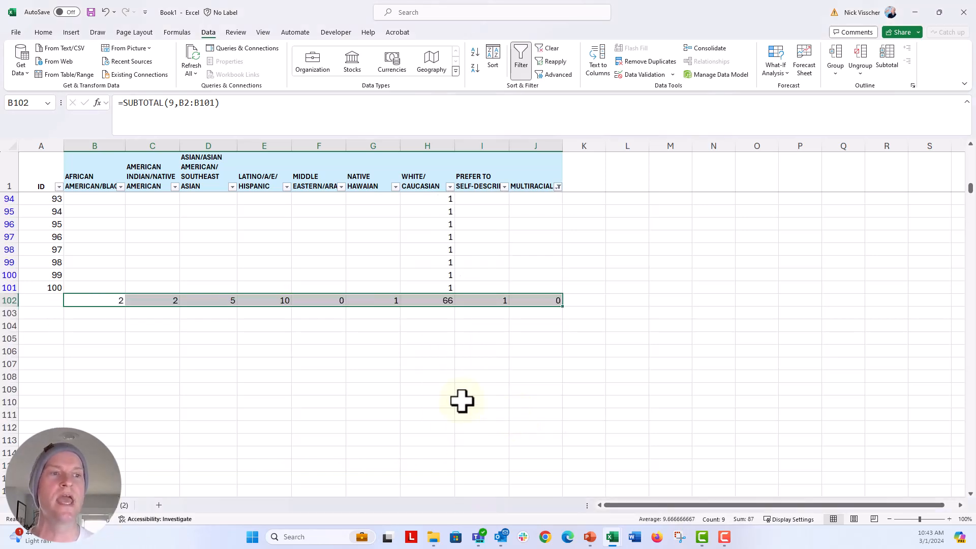
{"action": "left_click", "coordinate": [117, 300]}
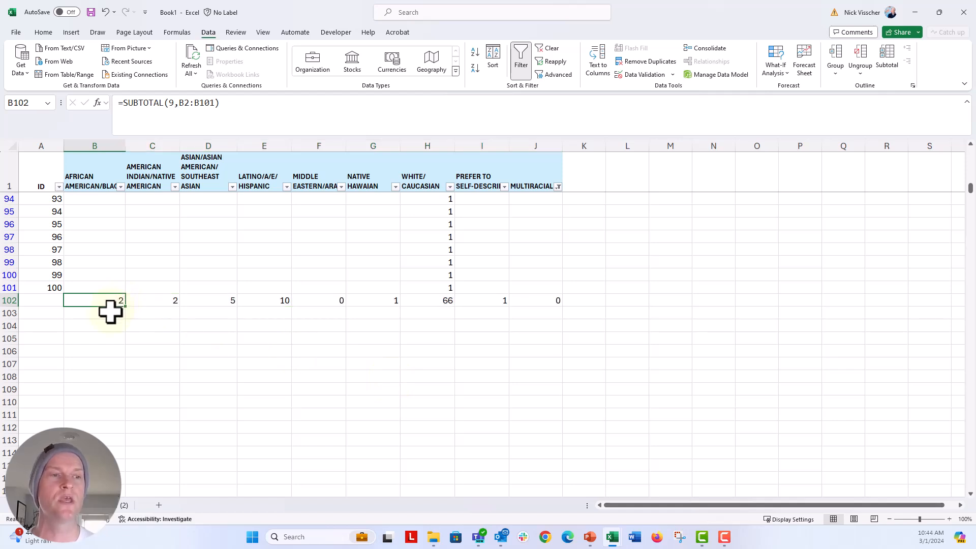
Step: Enter a percentage formula in B103 referencing the B102 subtotal and fill it across row 103
{"action": "key", "text": "Return"}
{"action": "type", "text": "="}
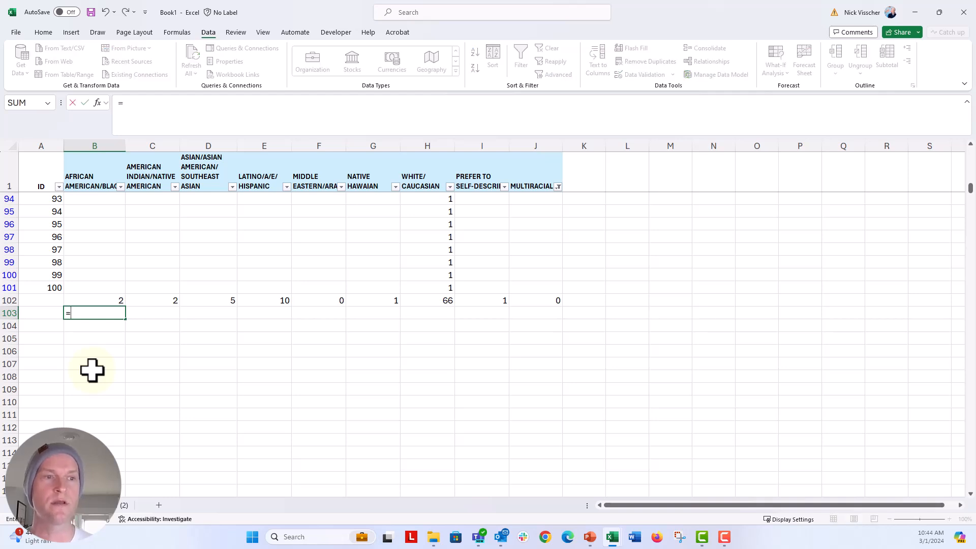
{"action": "key", "text": "Up"}
{"action": "type", "text": "/100"}
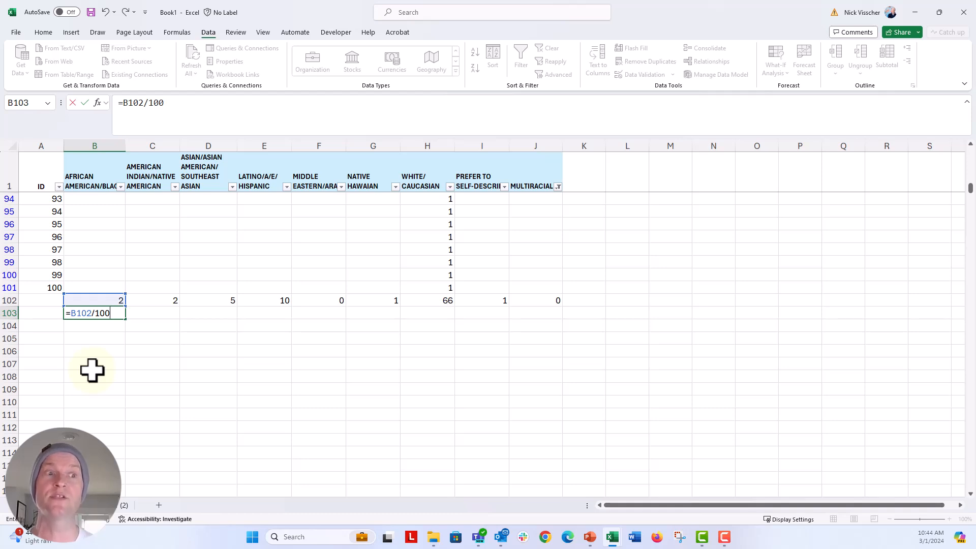
{"action": "key", "text": "Return"}
{"action": "key", "text": "Up"}
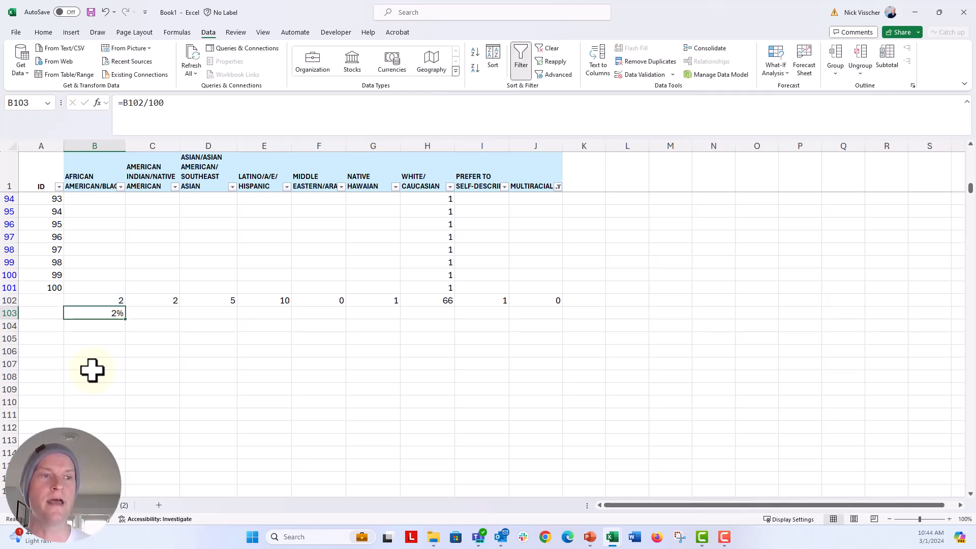
{"action": "left_click_drag", "start_coordinate": [123, 319], "coordinate": [550, 321]}
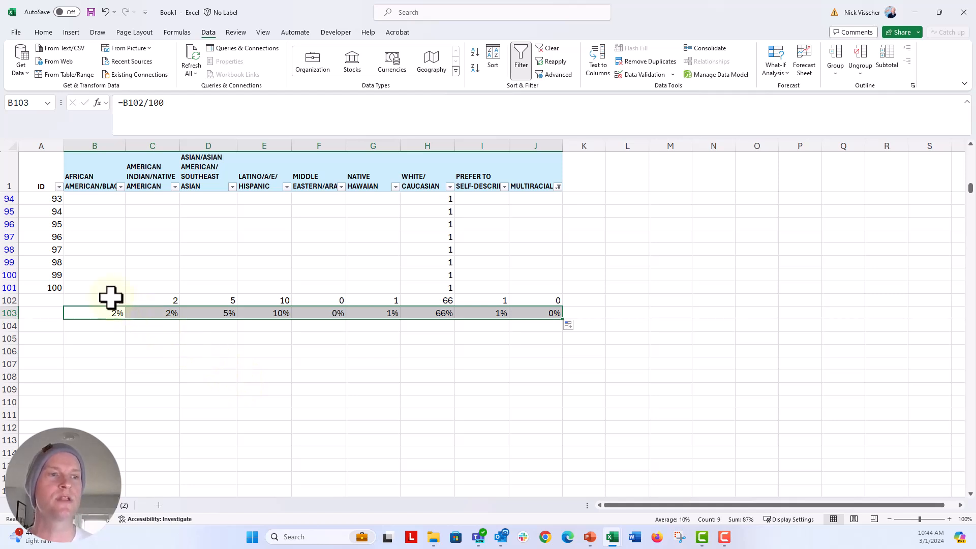
Step: Select the count and percentage rows B102:I103 for copying
{"action": "mouse_move", "coordinate": [106, 300]}
{"action": "left_mouse_down"}
{"action": "mouse_move", "coordinate": [414, 299]}
{"action": "mouse_move", "coordinate": [470, 312]}
{"action": "left_mouse_up"}
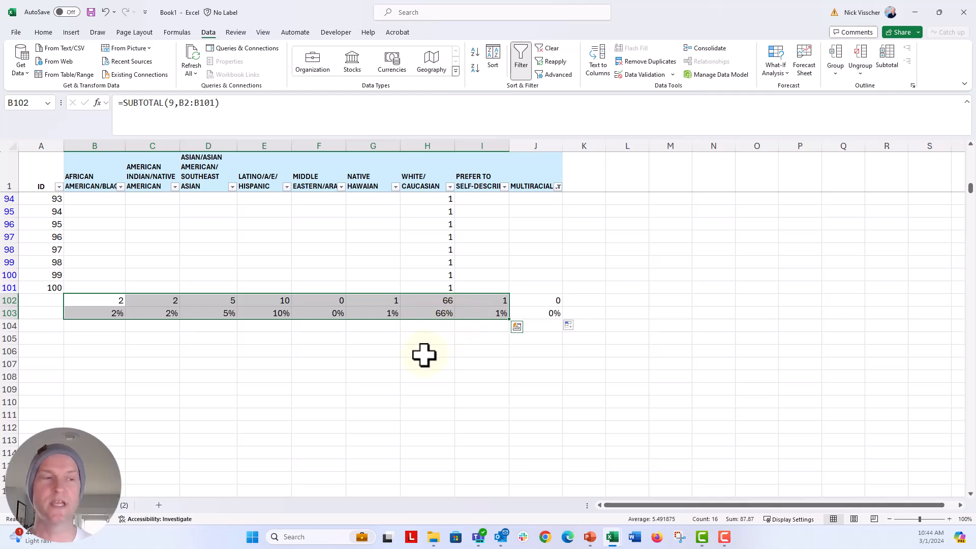
Step: Paste the copied counts and percentages into N3 transposed as values and number formats
{"action": "key", "text": "ctrl+c"}
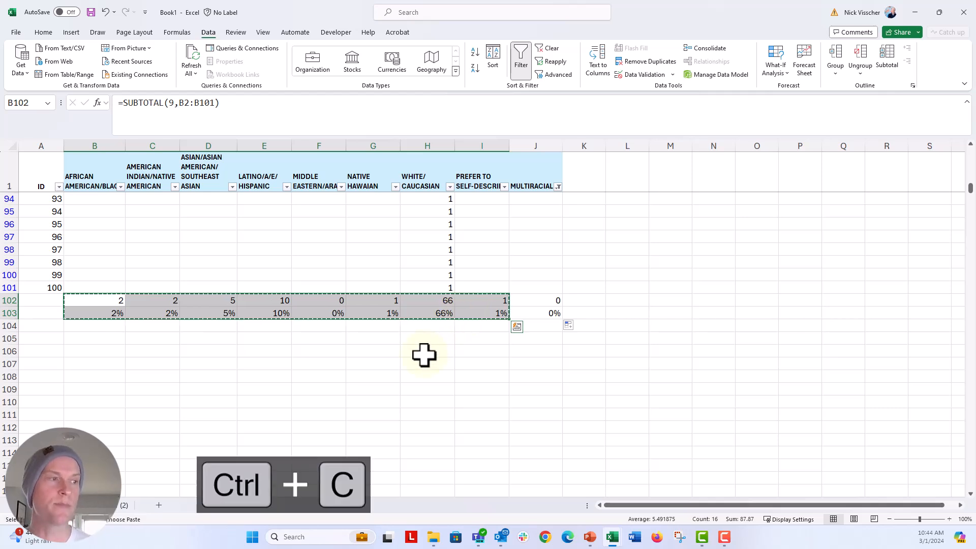
{"action": "left_click_drag", "start_coordinate": [969, 199], "coordinate": [970, 149]}
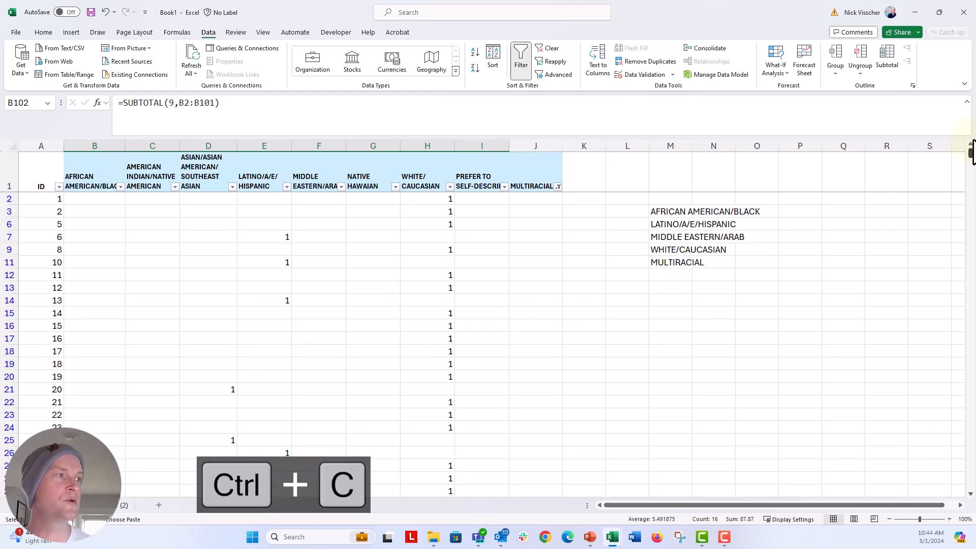
{"action": "left_click", "coordinate": [712, 212]}
{"action": "right_click", "coordinate": [713, 211]}
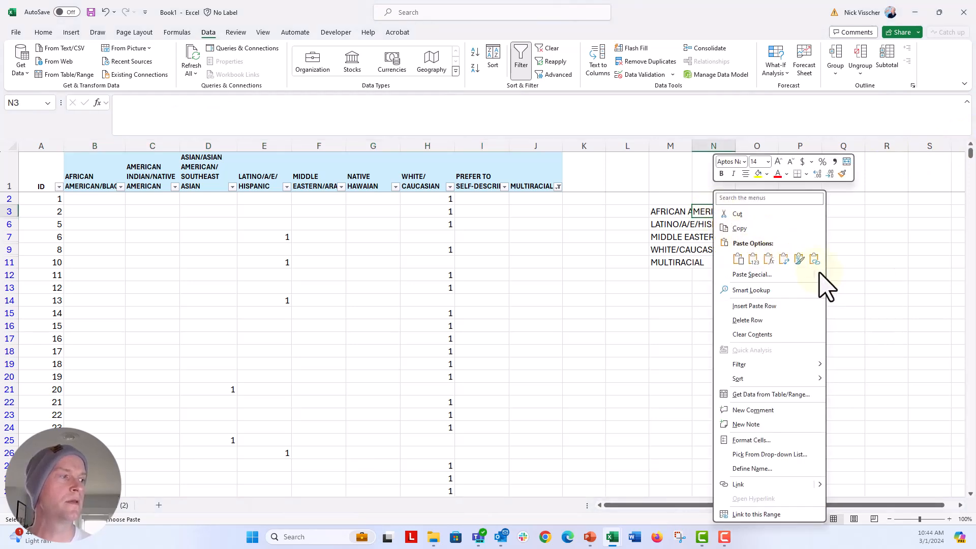
{"action": "left_click", "coordinate": [854, 377]}
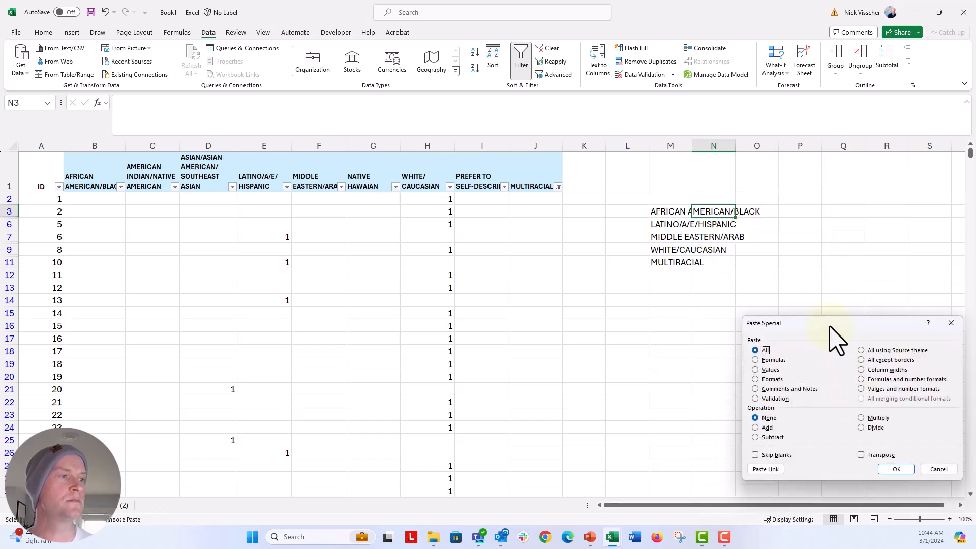
{"action": "left_click_drag", "start_coordinate": [827, 323], "coordinate": [519, 276]}
{"action": "left_click", "coordinate": [550, 408]}
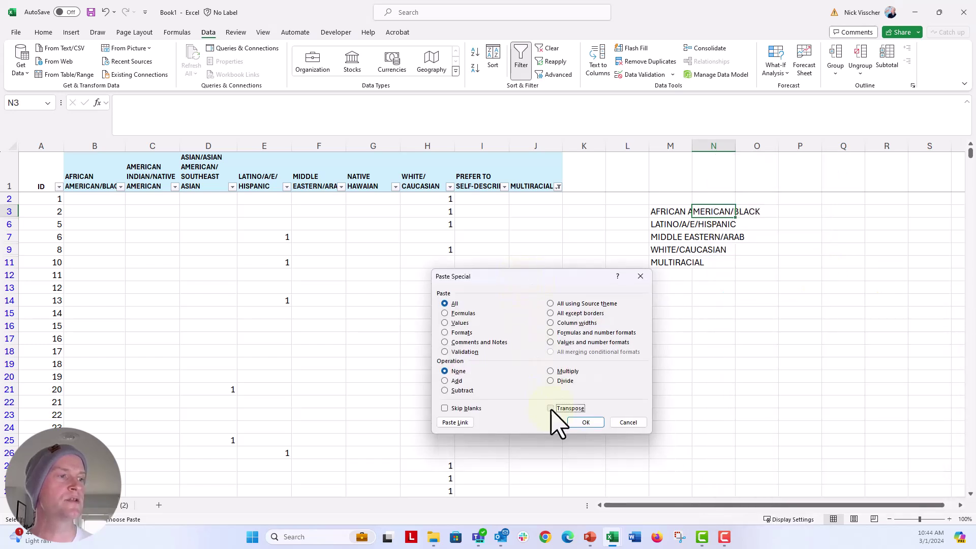
{"action": "left_click", "coordinate": [550, 342]}
{"action": "left_click", "coordinate": [585, 423]}
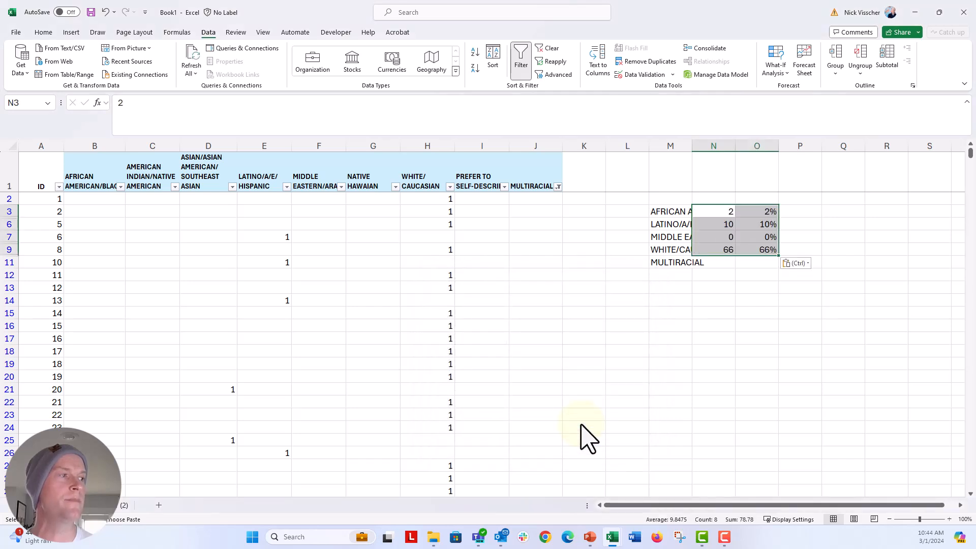
{"action": "left_click", "coordinate": [713, 262]}
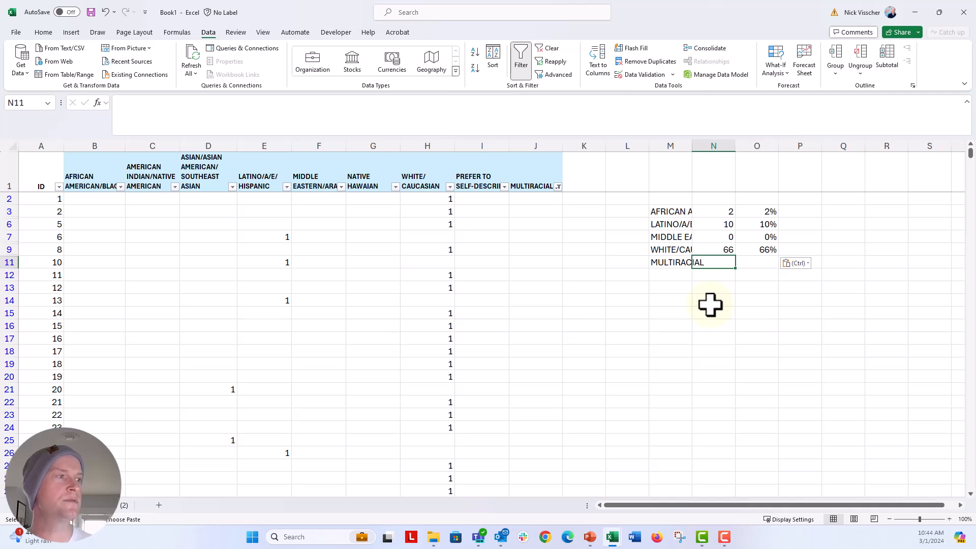
{"action": "scroll", "coordinate": [710, 306], "scroll_direction": "down", "scroll_amount": 4}
{"action": "scroll", "coordinate": [710, 306], "scroll_direction": "up", "scroll_amount": 4}
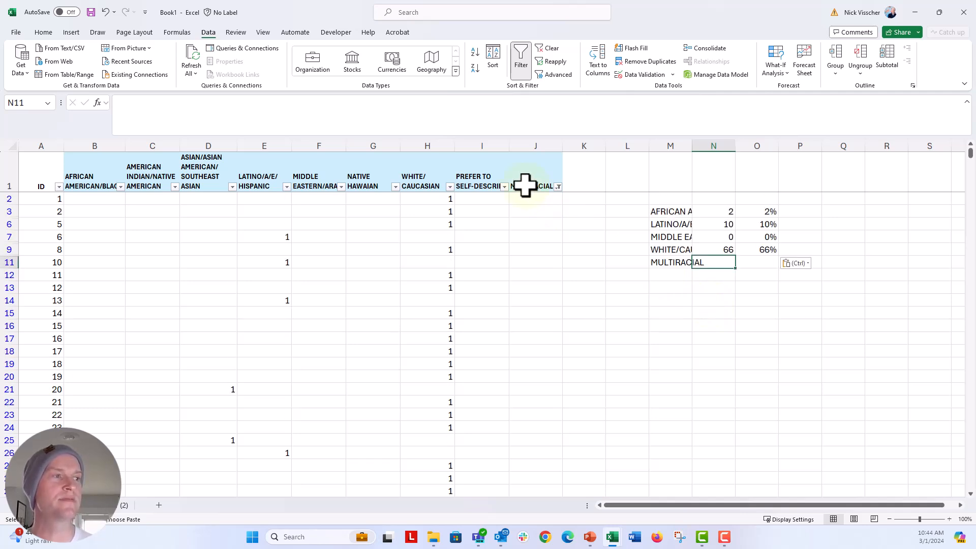
Step: Clear the MULTIRACIAL filter with (Select All) so every survey row shows
{"action": "left_click", "coordinate": [557, 186]}
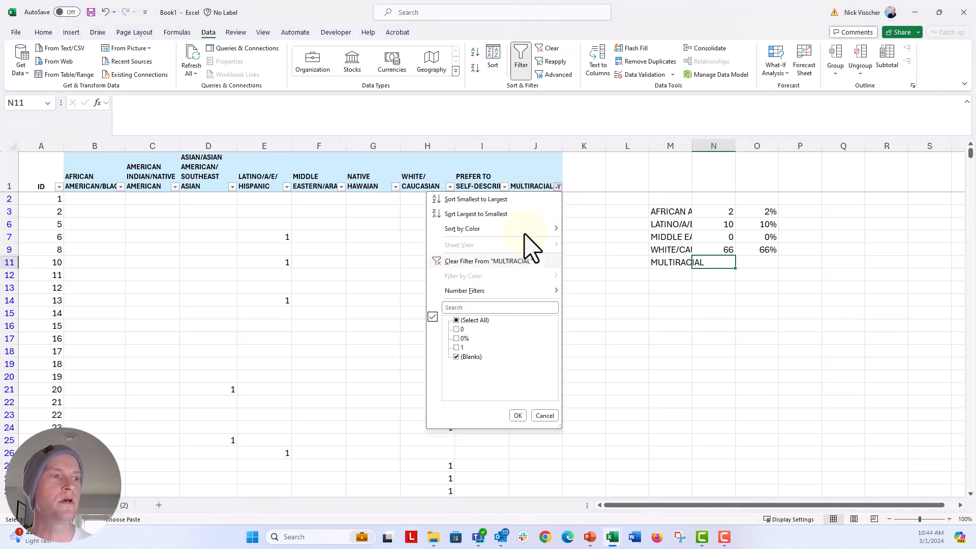
{"action": "left_click", "coordinate": [456, 319]}
{"action": "left_click", "coordinate": [518, 414]}
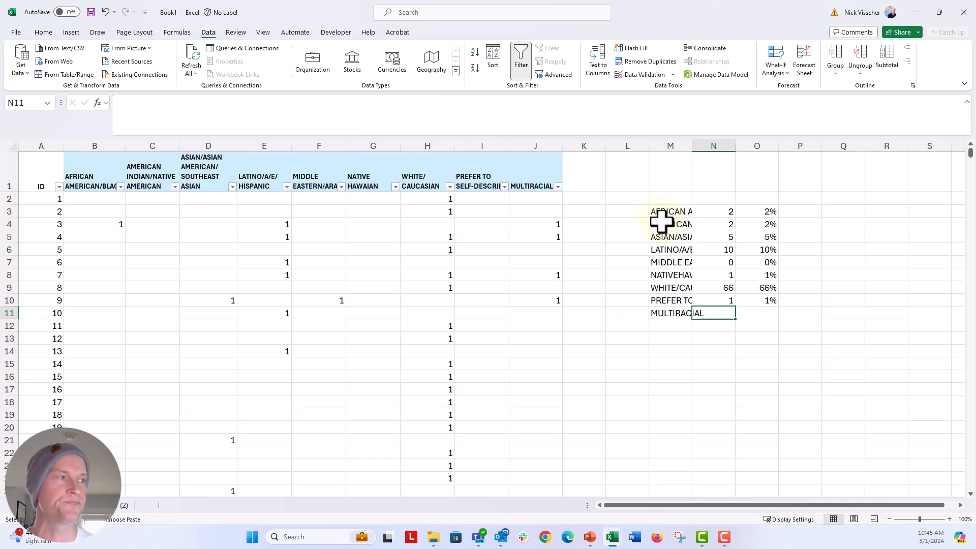
Step: Enter the Multiracial count 13 and 13% in N11:O11
{"action": "left_click", "coordinate": [679, 361]}
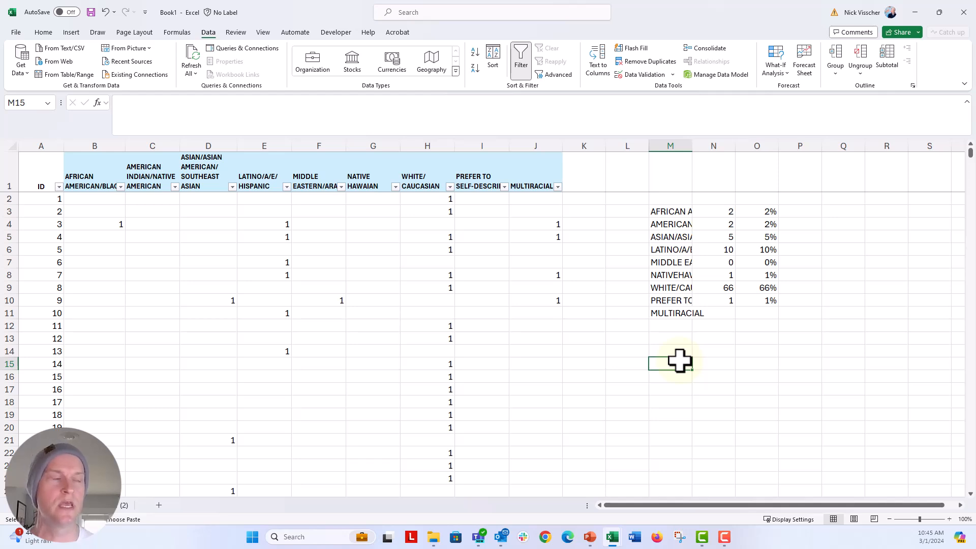
{"action": "left_click_drag", "start_coordinate": [713, 212], "coordinate": [713, 300]}
{"action": "left_click", "coordinate": [713, 314]}
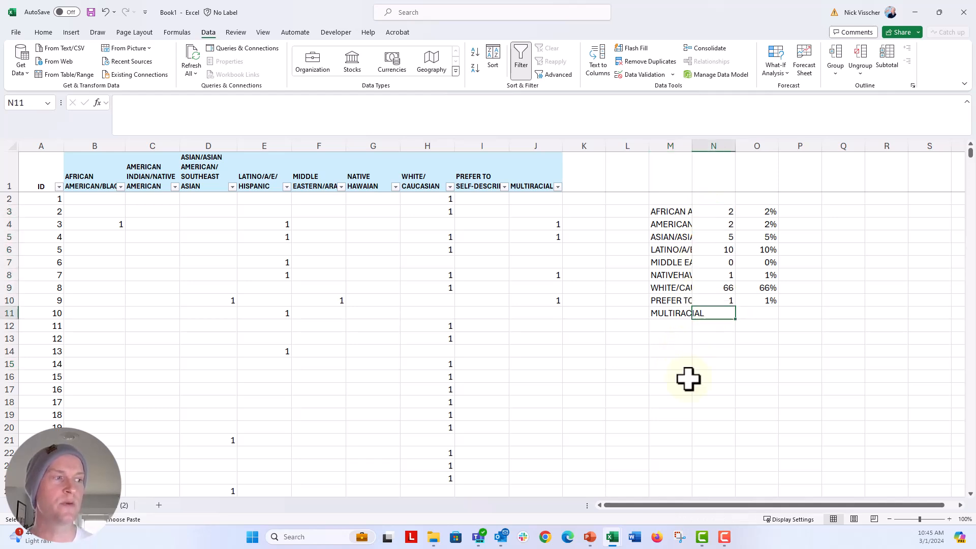
{"action": "type", "text": "13"}
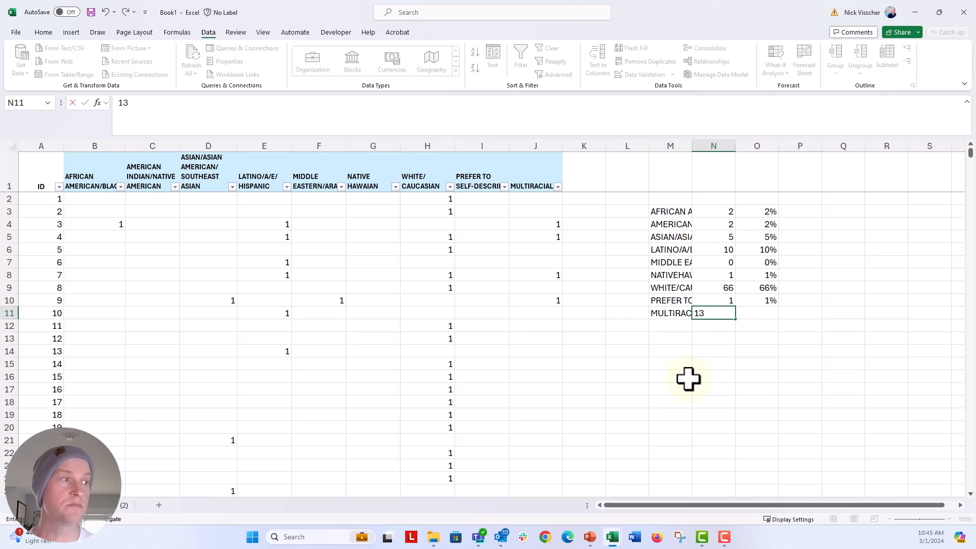
{"action": "key", "text": "Tab"}
{"action": "type", "text": "13"}
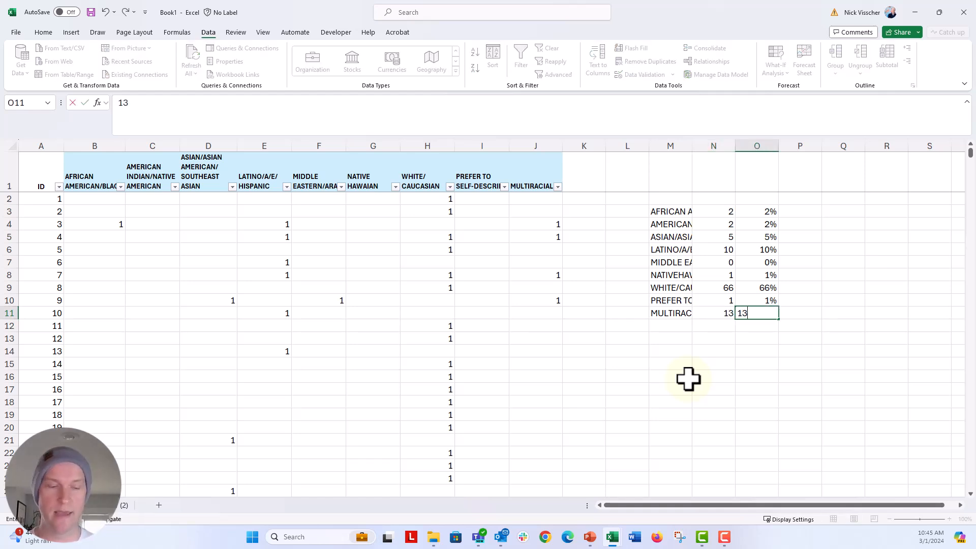
{"action": "key", "text": "Return"}
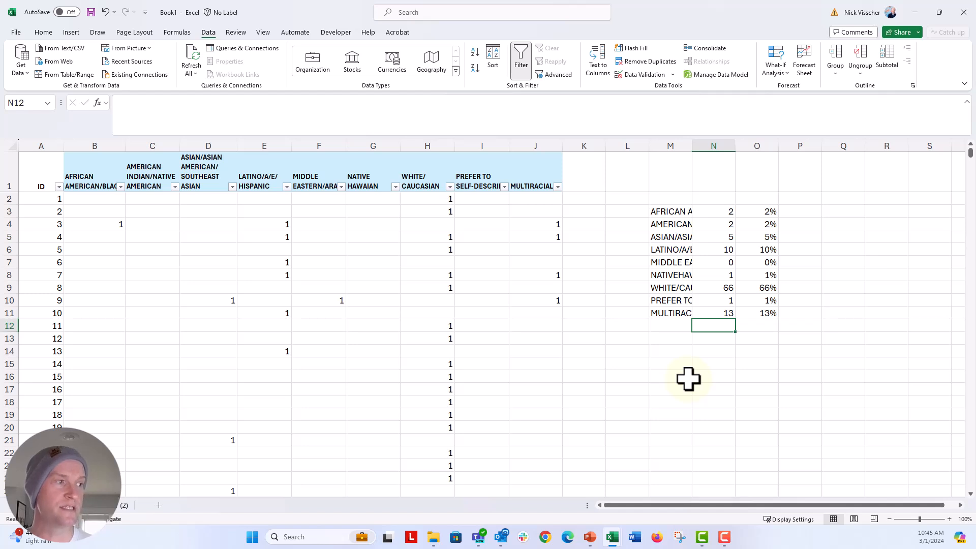
{"action": "type", "text": "=SUM("}
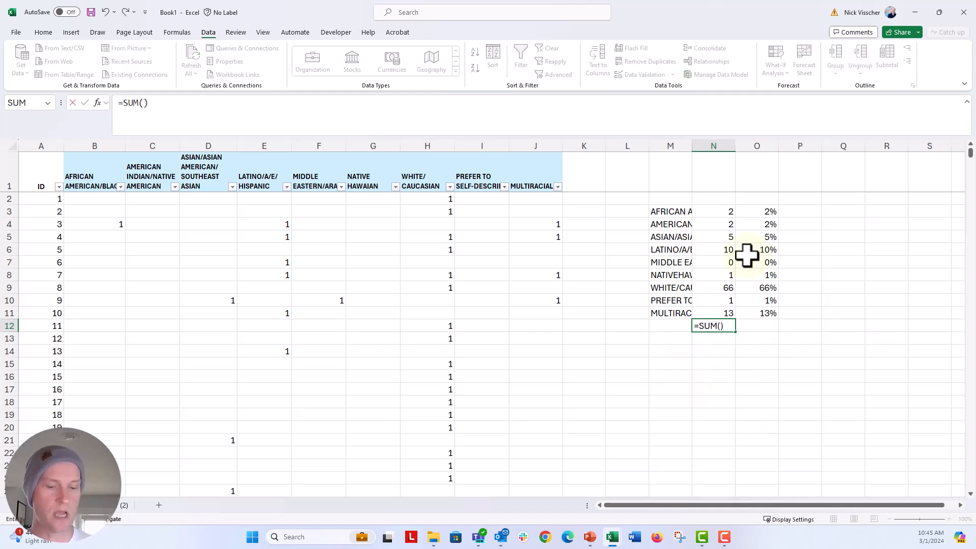
Step: Add =SUM(N3:N11) and =SUM(O3:O11) totals of 100 and 100%, and widen column M
{"action": "left_click_drag", "start_coordinate": [713, 211], "coordinate": [716, 309]}
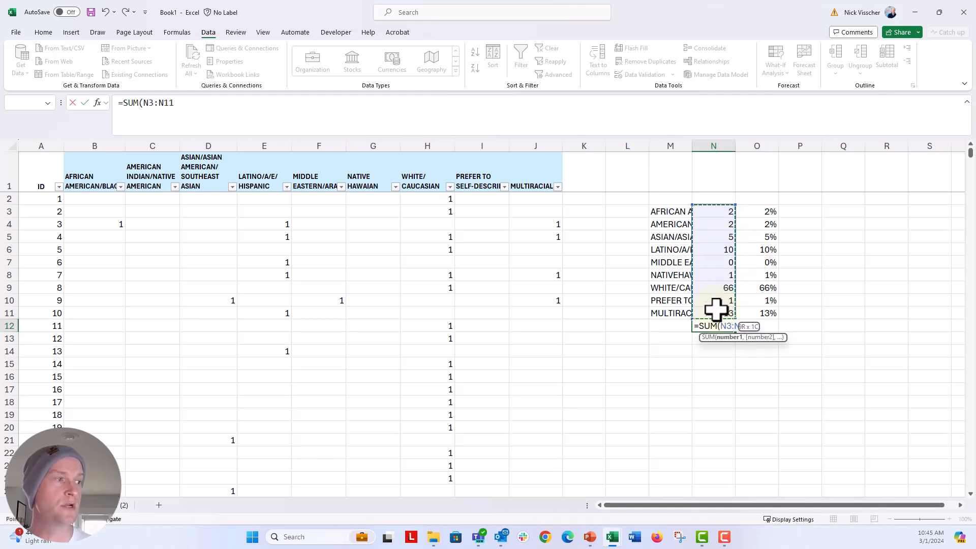
{"action": "key", "text": "Return"}
{"action": "key", "text": "Up"}
{"action": "left_click", "coordinate": [757, 326]}
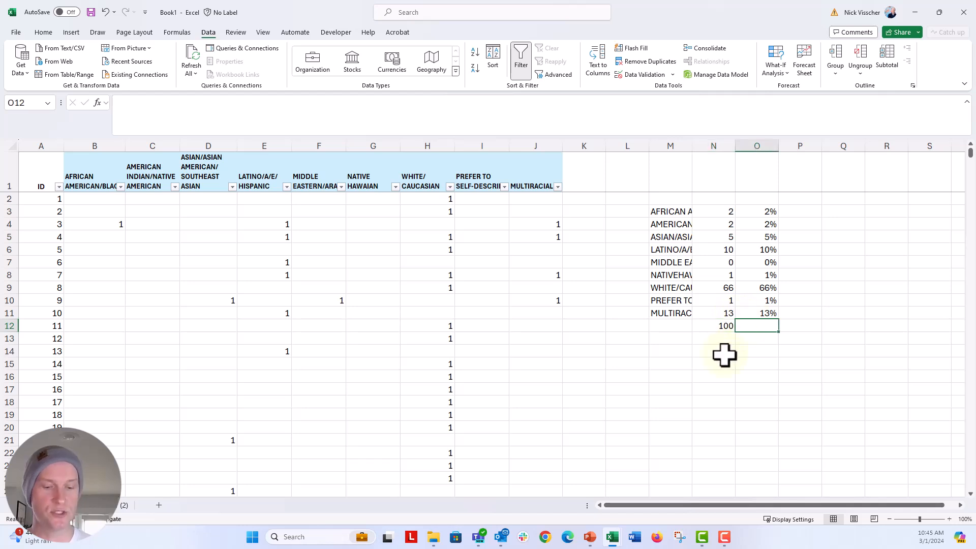
{"action": "type", "text": "="}
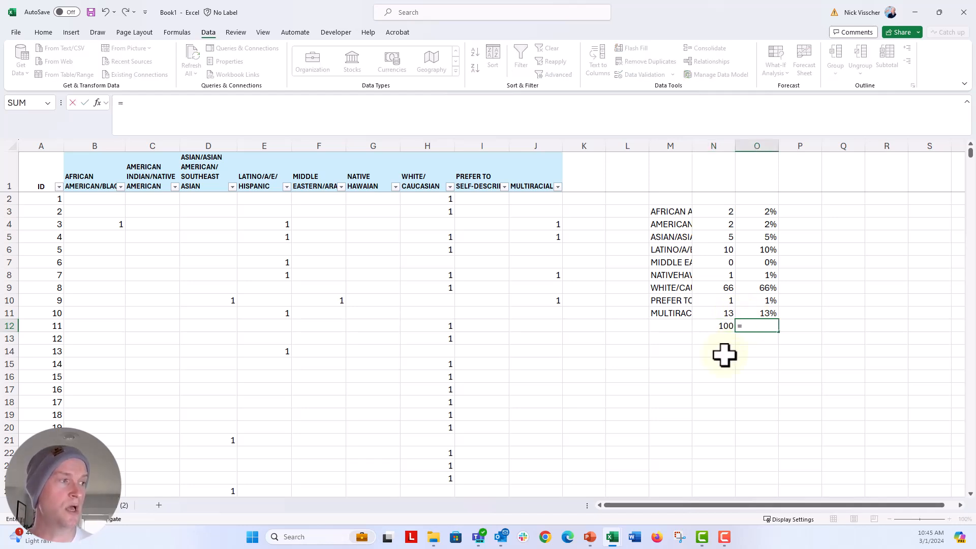
{"action": "type", "text": "SUM("}
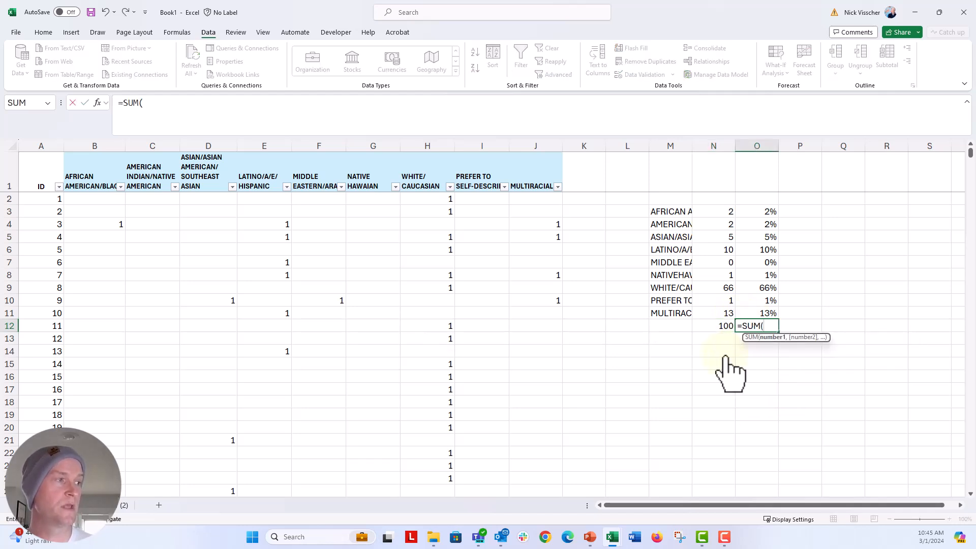
{"action": "left_click_drag", "start_coordinate": [757, 211], "coordinate": [755, 313]}
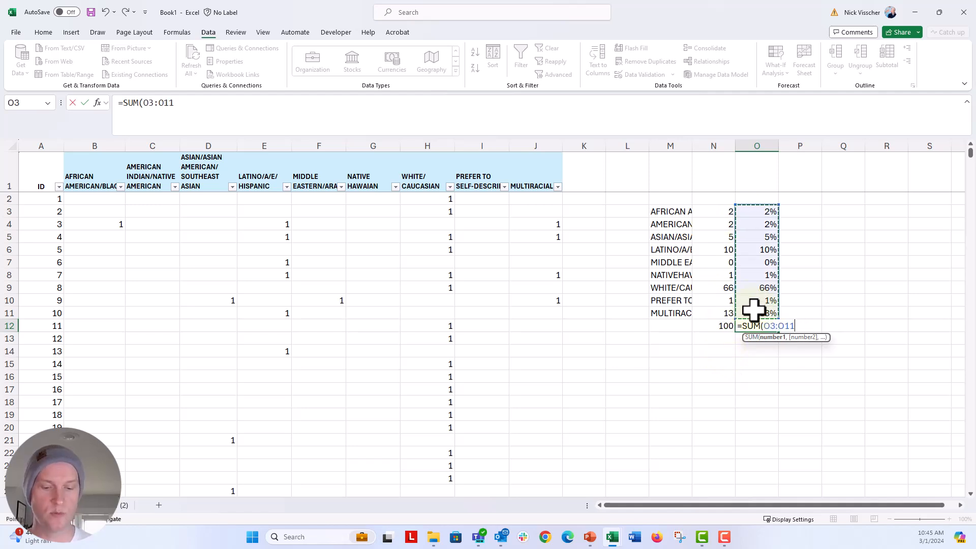
{"action": "type", "text": ")"}
{"action": "key", "text": "Return"}
{"action": "key", "text": "Up"}
{"action": "key", "text": "Return"}
{"action": "left_click_drag", "start_coordinate": [692, 145], "coordinate": [769, 145]}
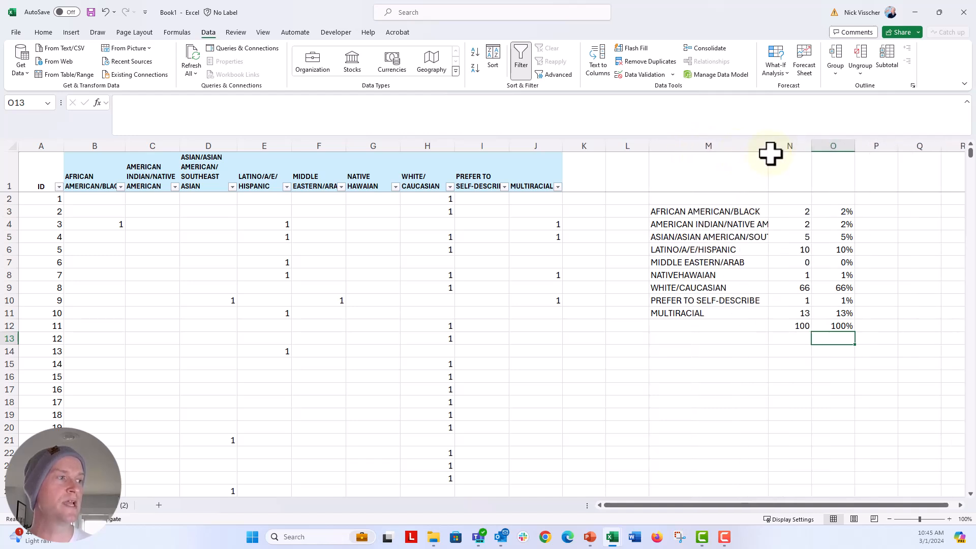
Step: Enter the headings COUNTS in N2 and PERCENTAGES in O2
{"action": "left_click", "coordinate": [789, 198]}
{"action": "type", "text": "COUNTS"}
{"action": "key", "text": "Tab"}
{"action": "type", "text": "PERCEN"}
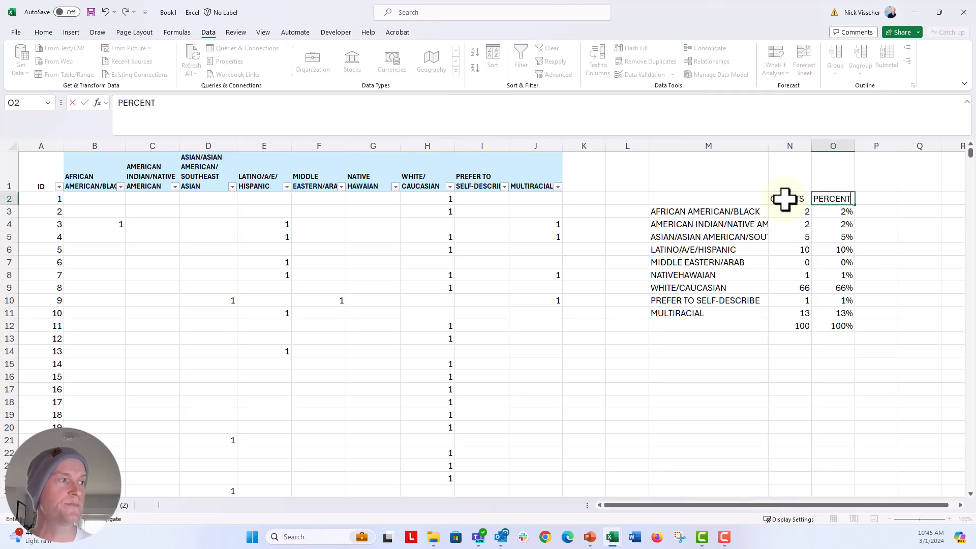
{"action": "type", "text": "TAGES"}
{"action": "key", "text": "Return"}
{"action": "left_click", "coordinate": [708, 351]}
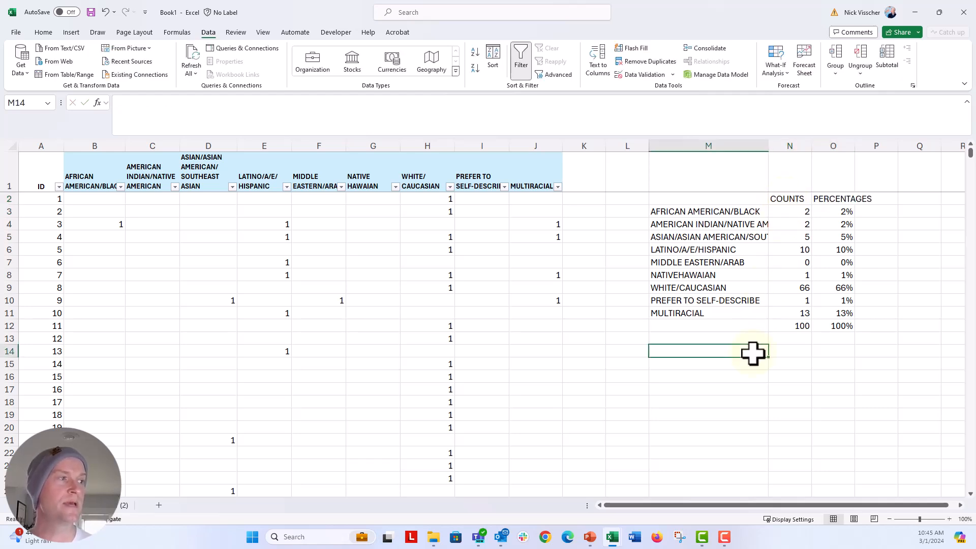
{"action": "left_click", "coordinate": [708, 198]}
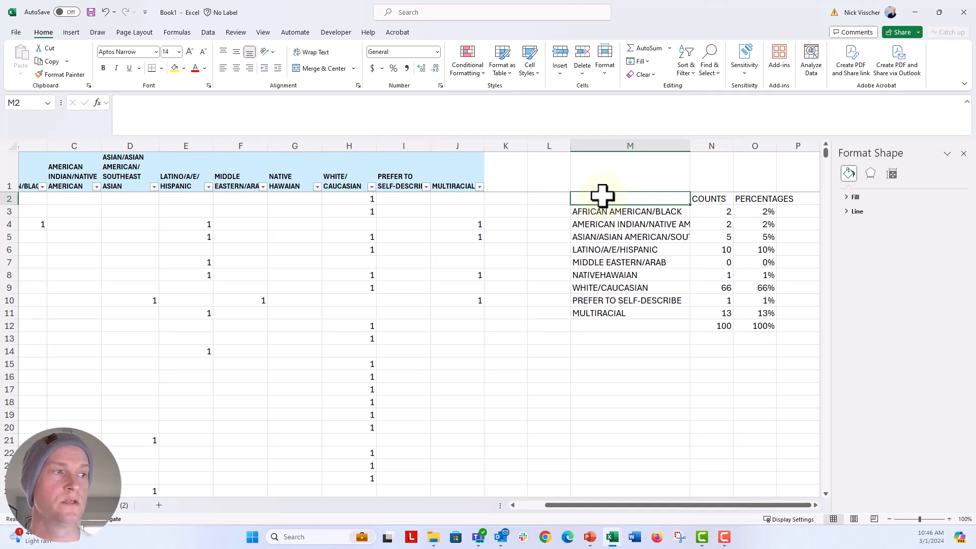